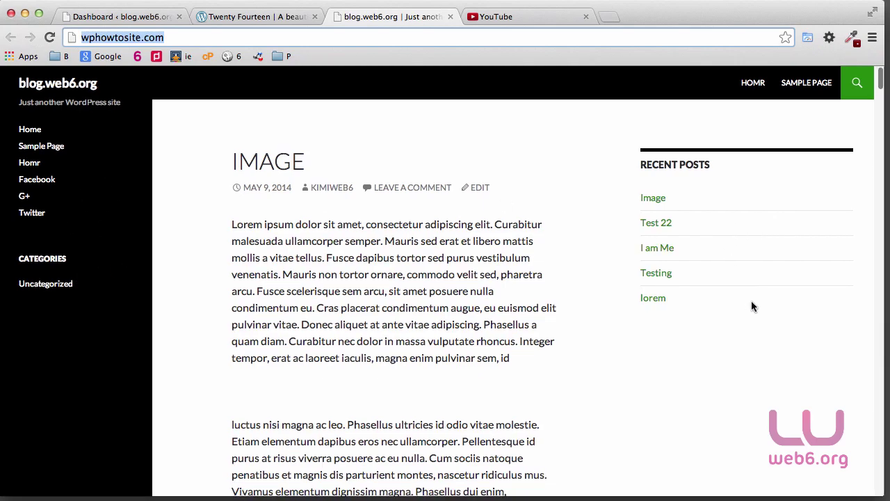
# Browse the Twenty Fourteen demo site and the blog's Image post for reference.
pyautogui.scroll(1, 751, 307)
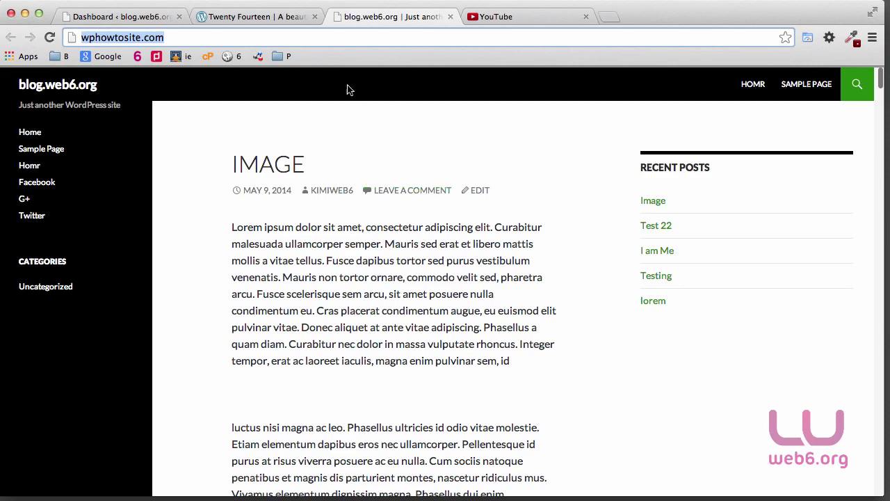
pyautogui.click(286, 16)
pyautogui.click(394, 162)
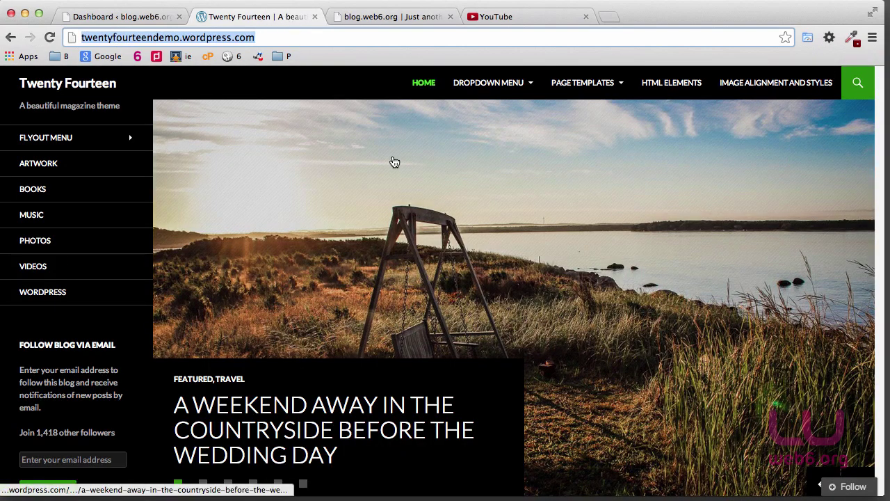
pyautogui.scroll(-8, 827, 271)
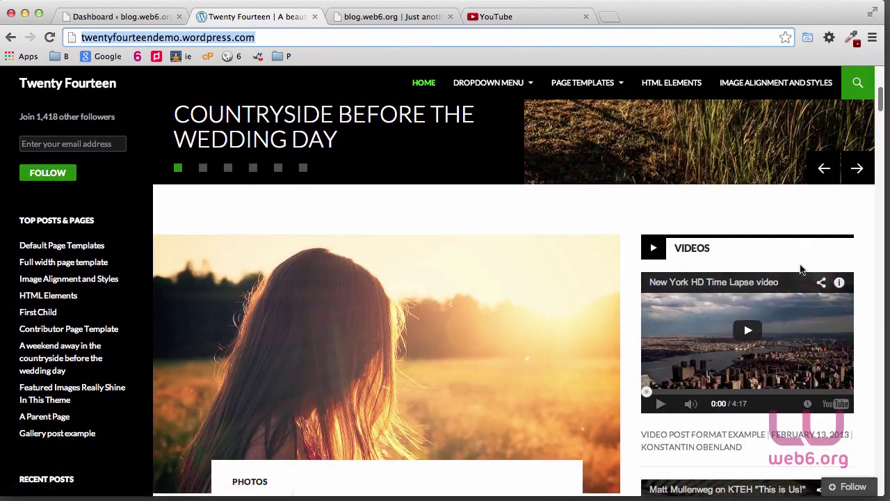
pyautogui.scroll(-10, 753, 261)
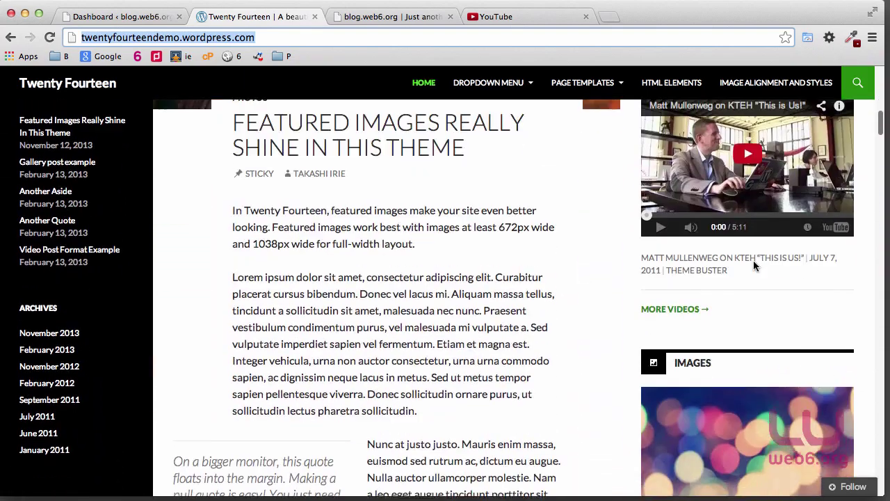
pyautogui.scroll(-12, 820, 317)
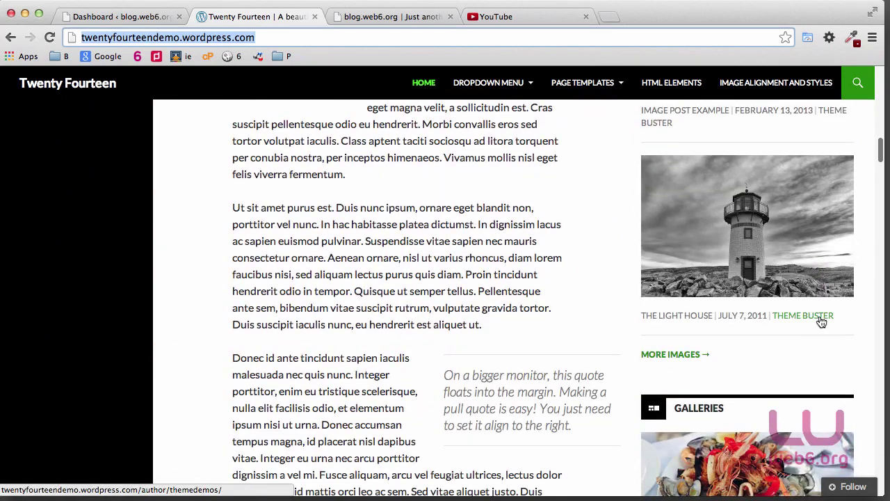
pyautogui.scroll(12, 794, 295)
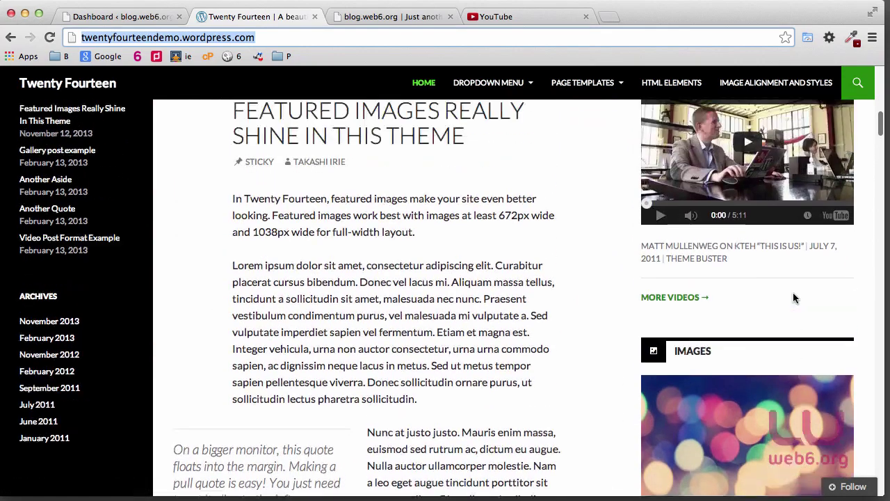
pyautogui.scroll(6, 795, 297)
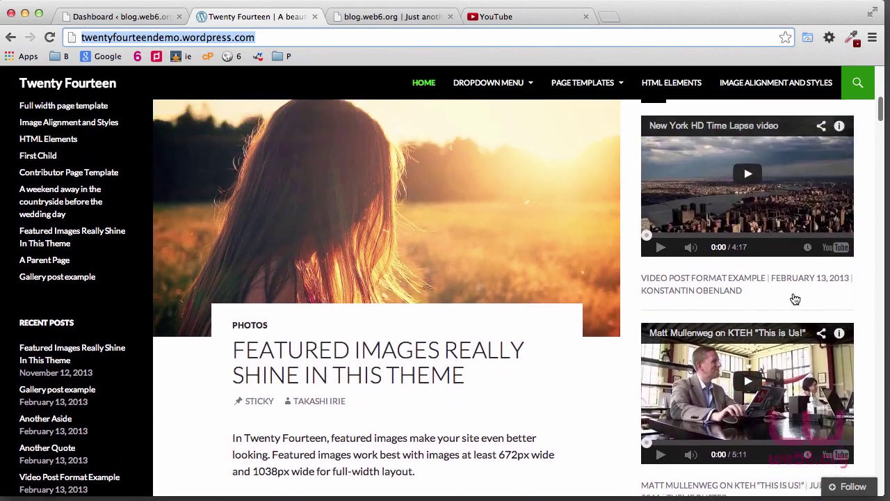
pyautogui.scroll(3, 795, 299)
pyautogui.scroll(8, 627, 178)
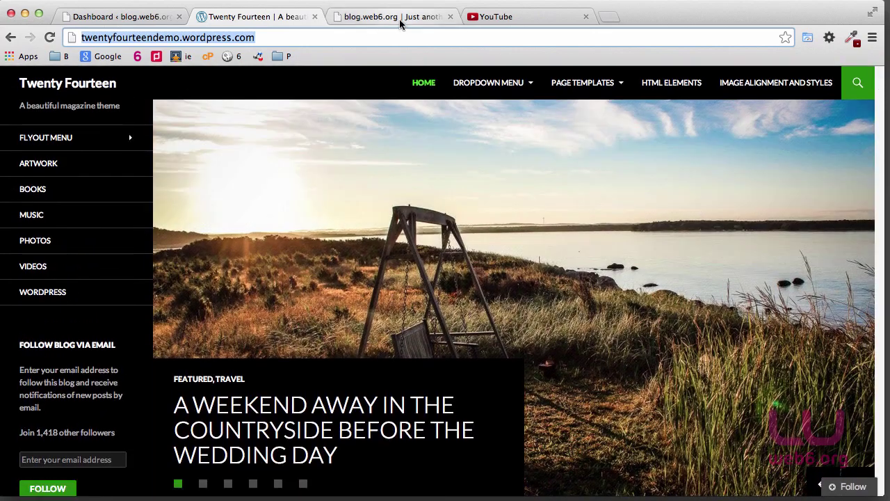
pyautogui.click(400, 18)
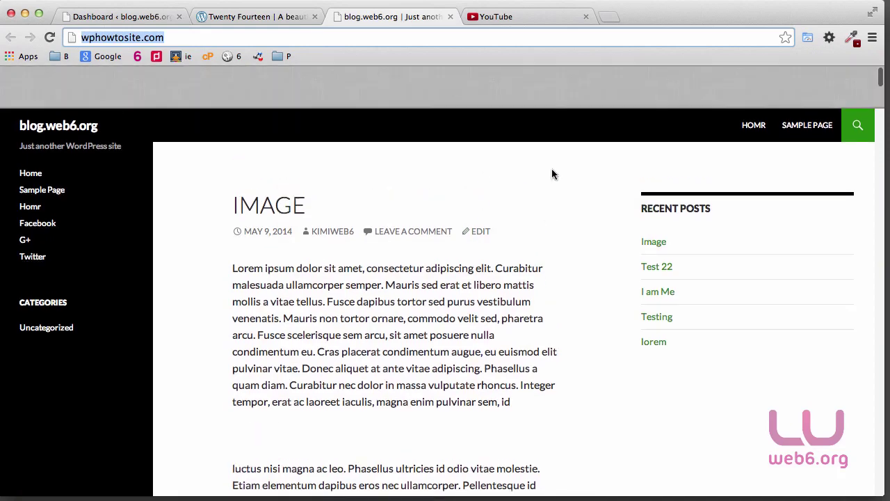
pyautogui.click(292, 16)
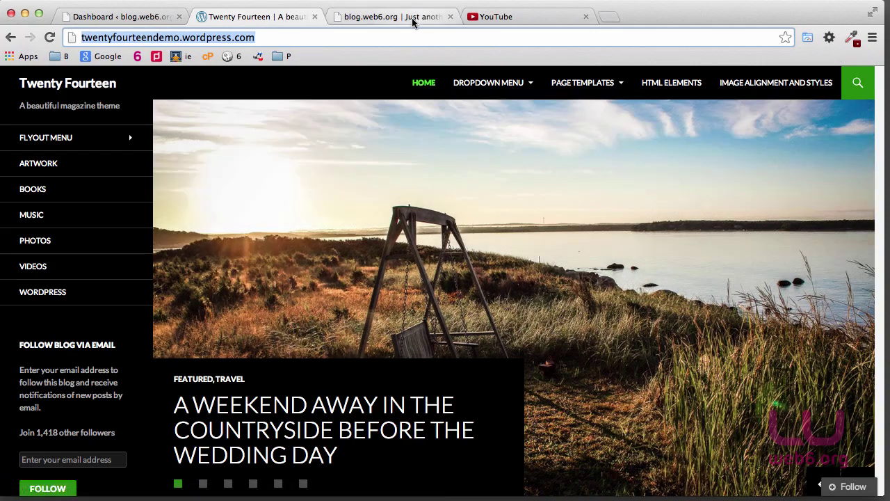
pyautogui.click(412, 18)
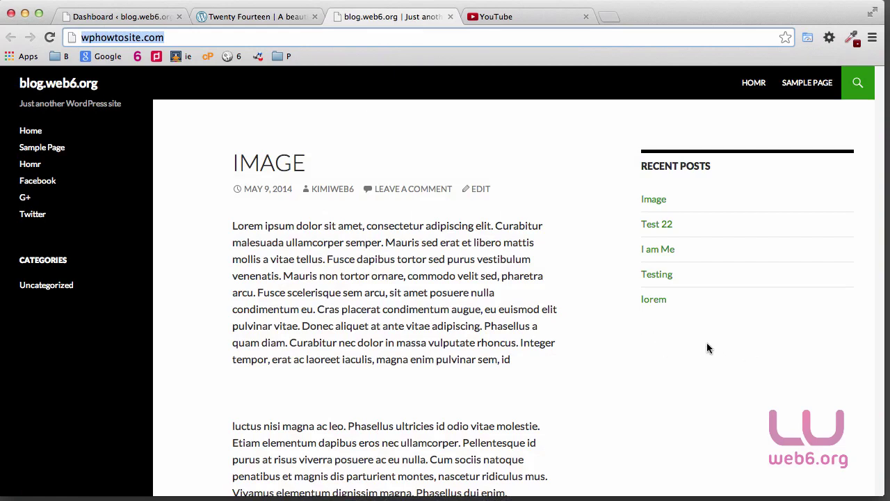
# Open the channel's first upload, 'How to Manually Update WordPress Using Fresh WordPress Files', in a new tab.
pyautogui.click(506, 18)
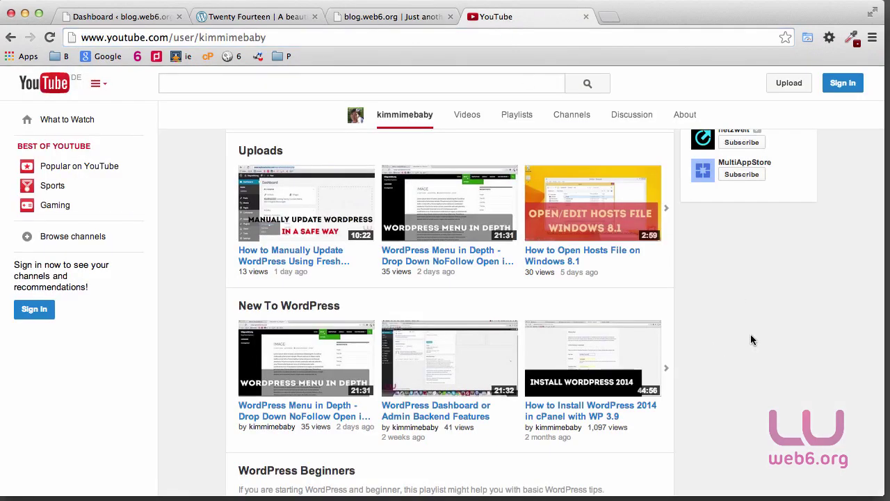
pyautogui.rightClick(308, 261)
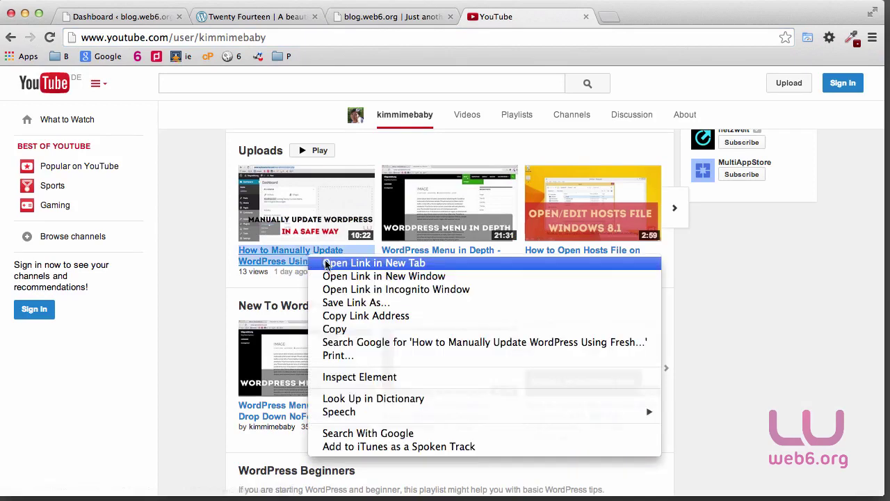
pyautogui.click(348, 261)
pyautogui.click(625, 18)
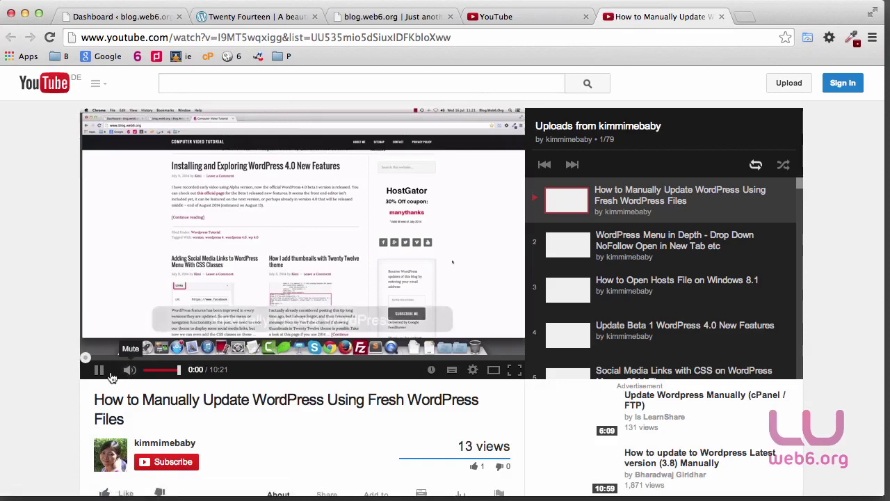
# Pause the playing video and return to the WordPress dashboard.
pyautogui.click(108, 372)
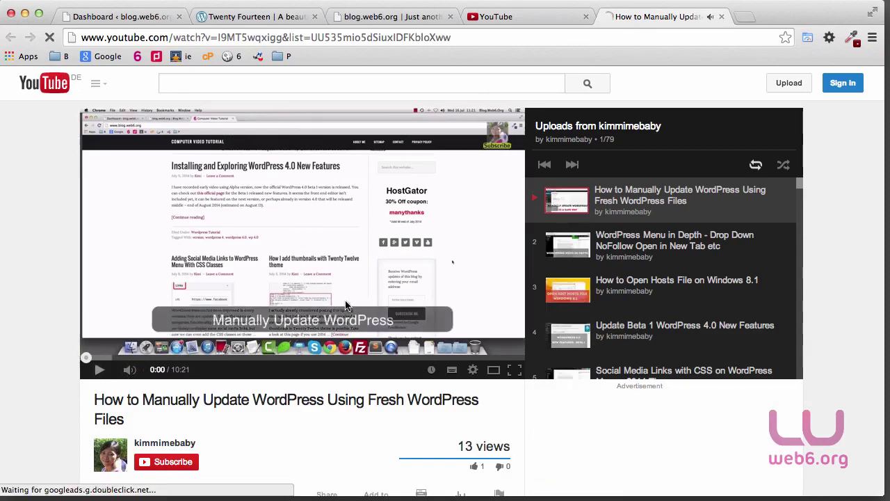
pyautogui.scroll(-3, 368, 321)
pyautogui.scroll(-5, 368, 321)
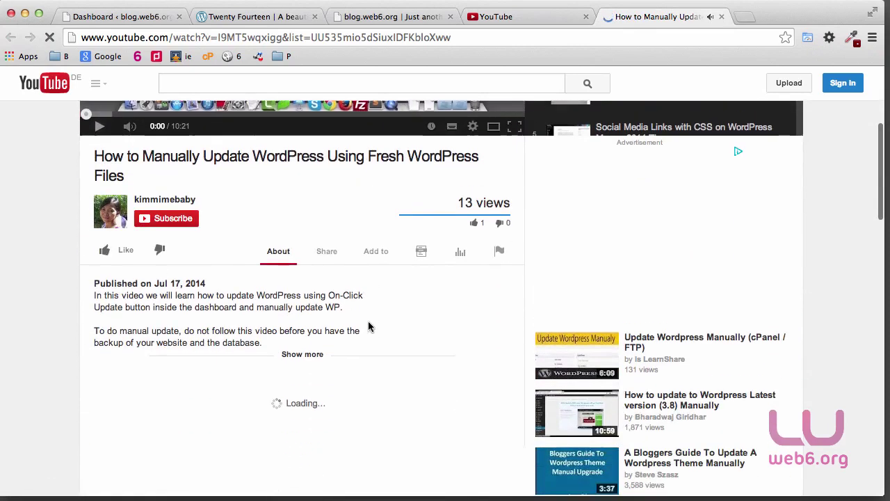
pyautogui.scroll(-2, 417, 264)
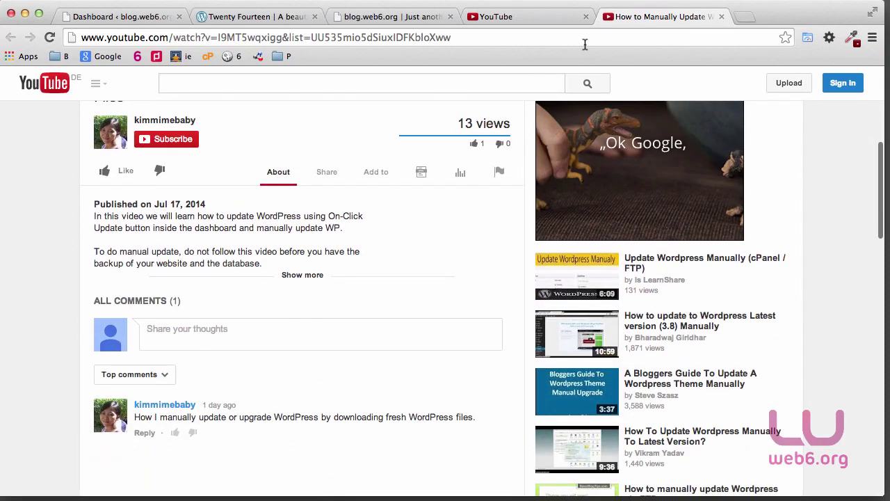
pyautogui.click(136, 20)
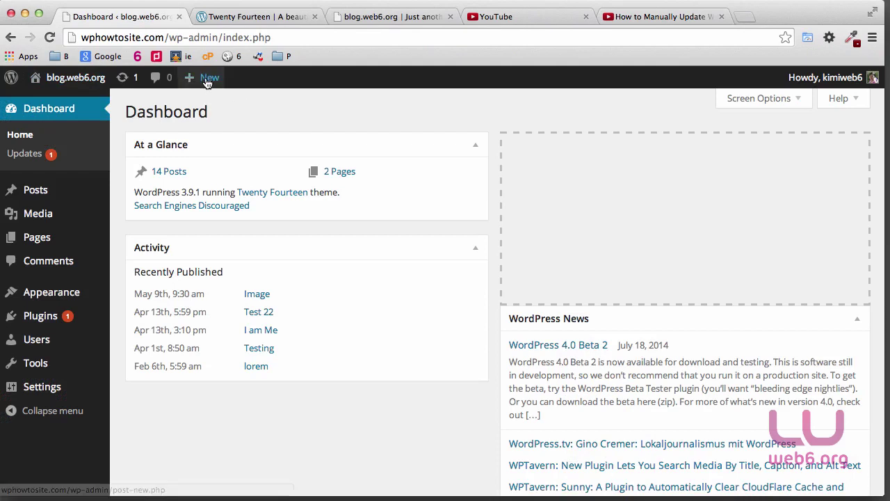
# Create a new post titled 'Embed by Pasting The URL', then return to the YouTube video.
pyautogui.moveTo(208, 78)
pyautogui.click(199, 100)
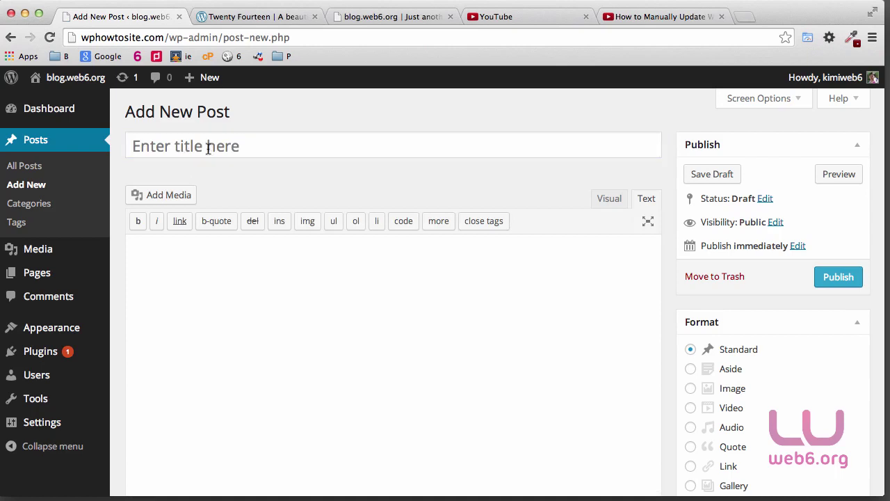
pyautogui.click(322, 148)
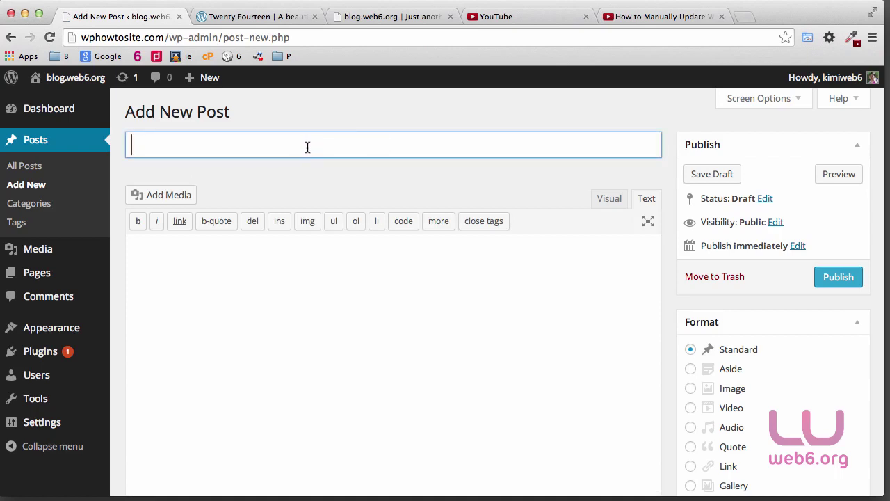
pyautogui.write('Embed by Pasting The URL')
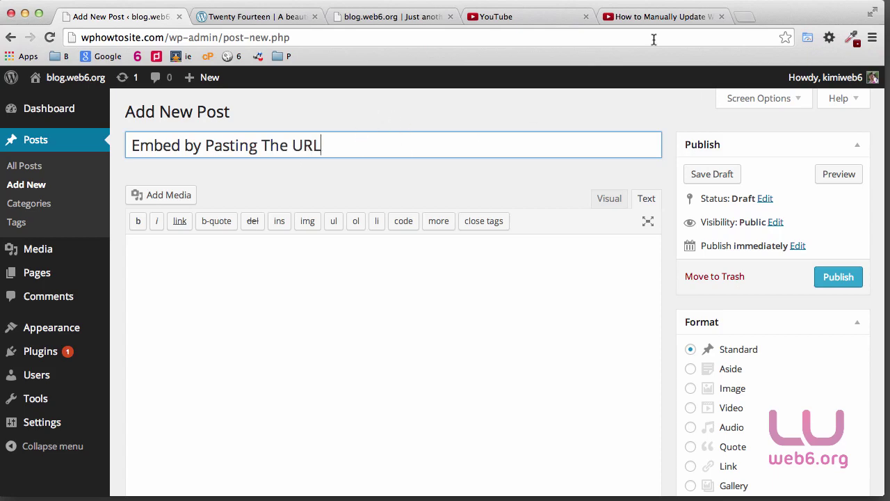
pyautogui.click(655, 18)
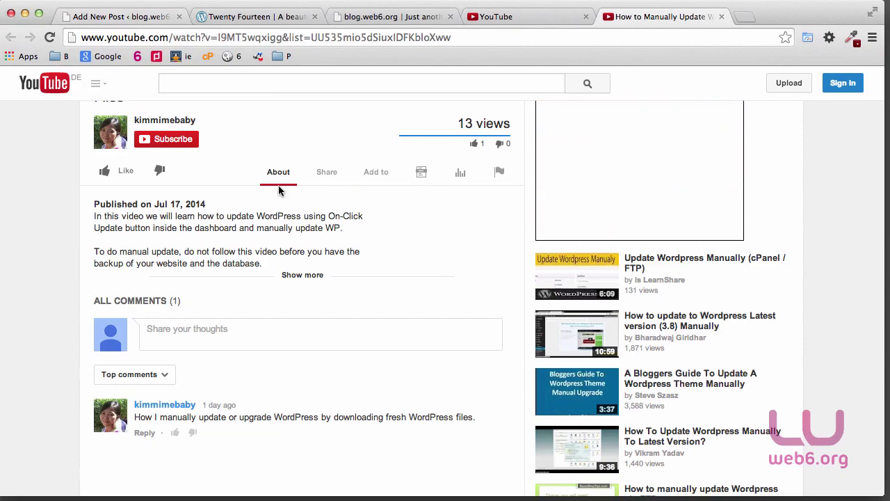
pyautogui.scroll(5, 278, 185)
pyautogui.scroll(-5, 257, 192)
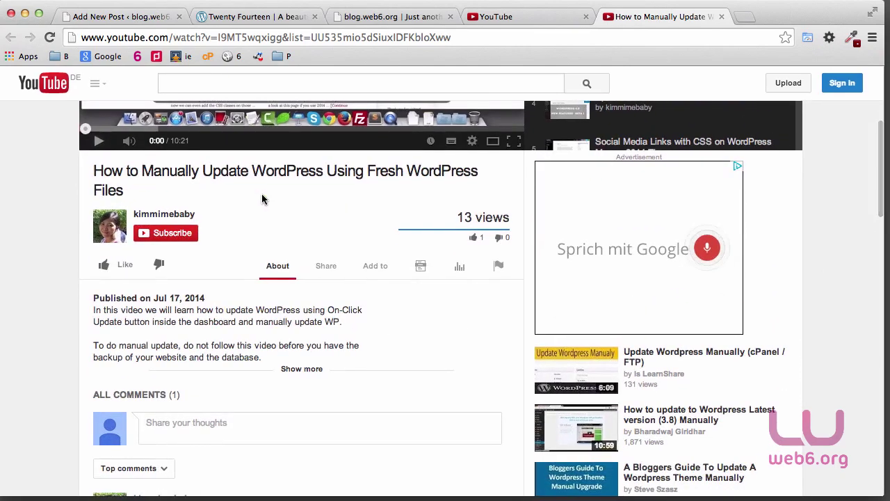
pyautogui.click(326, 265)
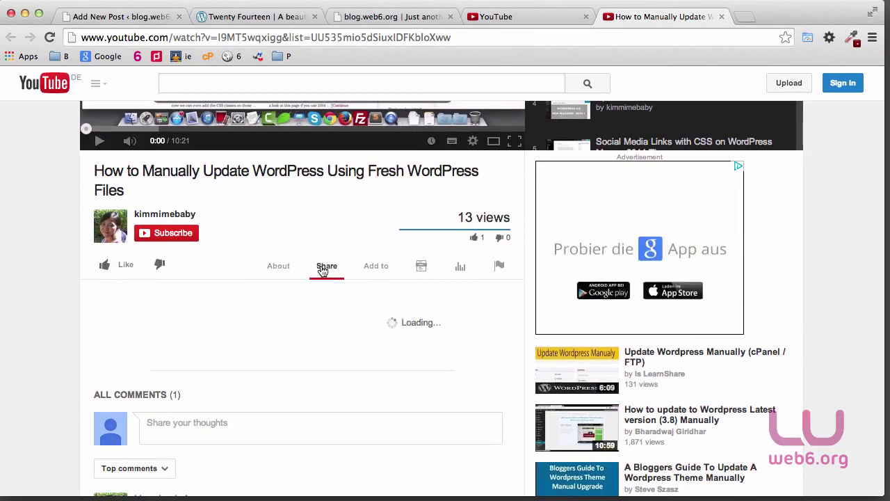
pyautogui.scroll(1, 105, 346)
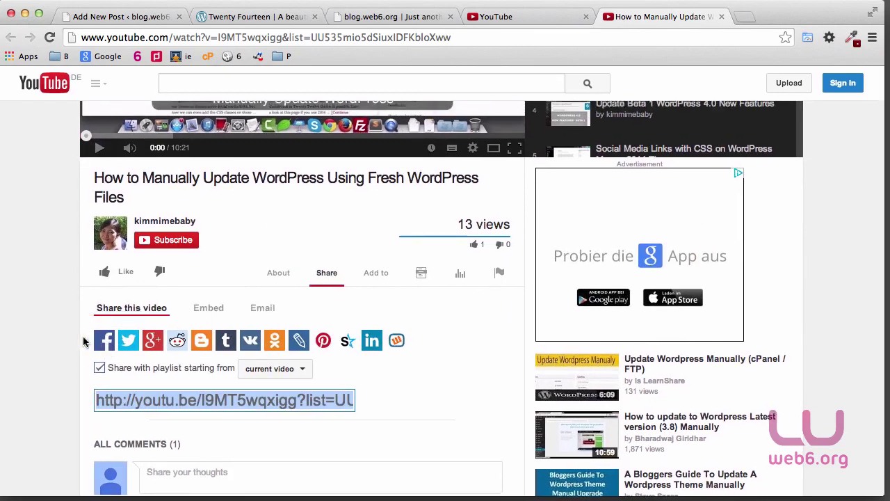
pyautogui.click(100, 370)
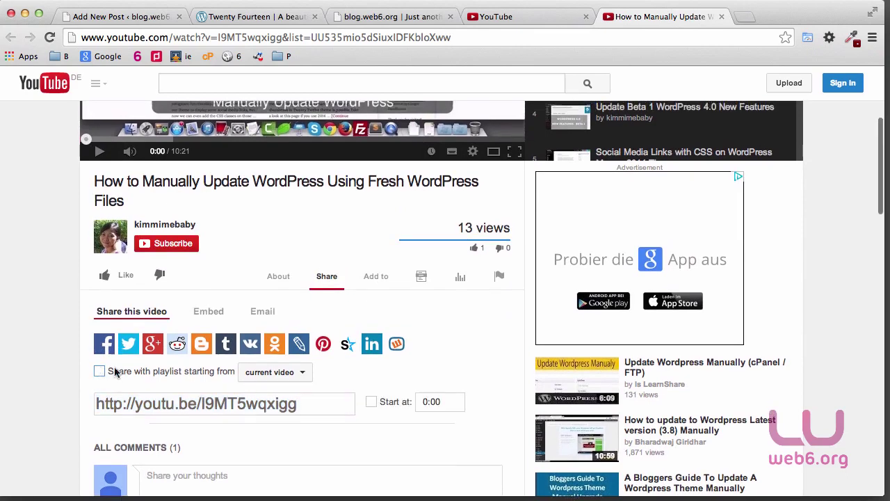
pyautogui.scroll(-3, 311, 422)
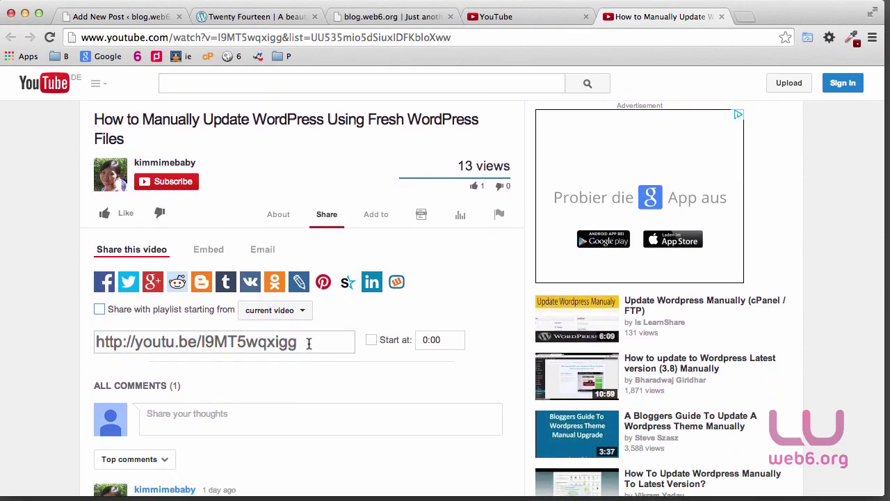
pyautogui.moveTo(309, 344); pyautogui.dragTo(45, 335)
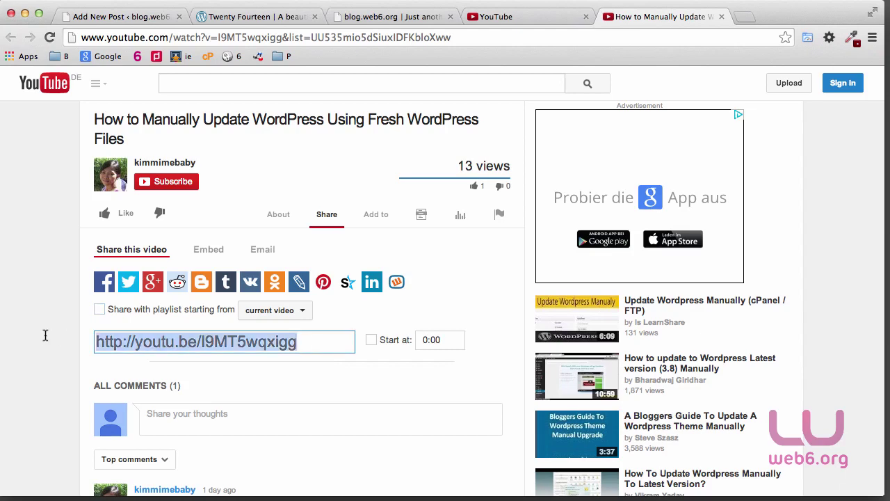
pyautogui.rightClick(168, 342)
pyautogui.click(199, 396)
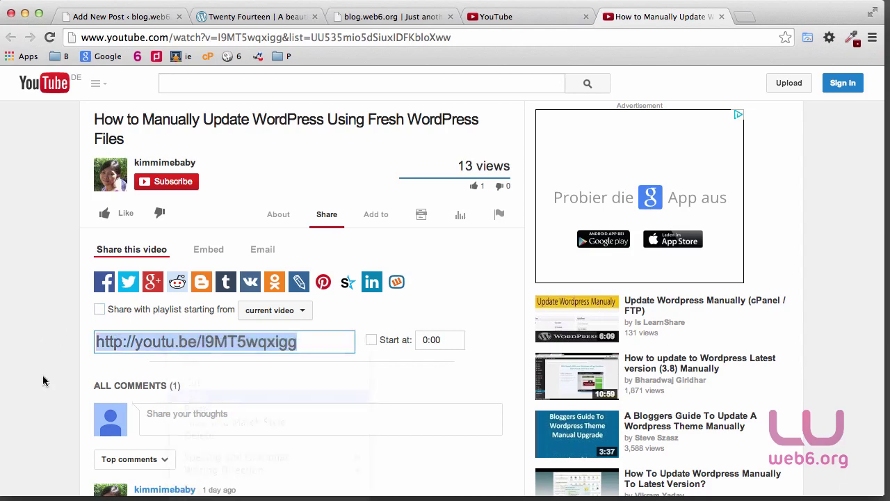
pyautogui.click(82, 16)
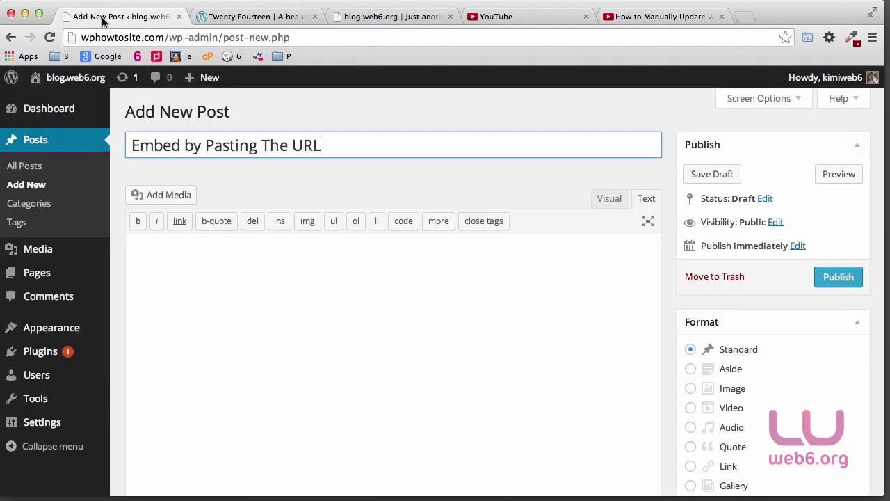
pyautogui.click(609, 200)
pyautogui.click(645, 202)
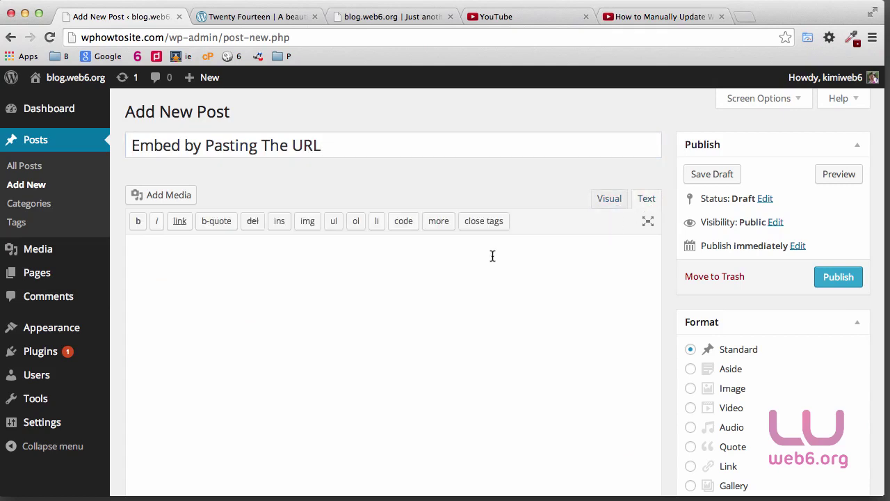
pyautogui.click(609, 199)
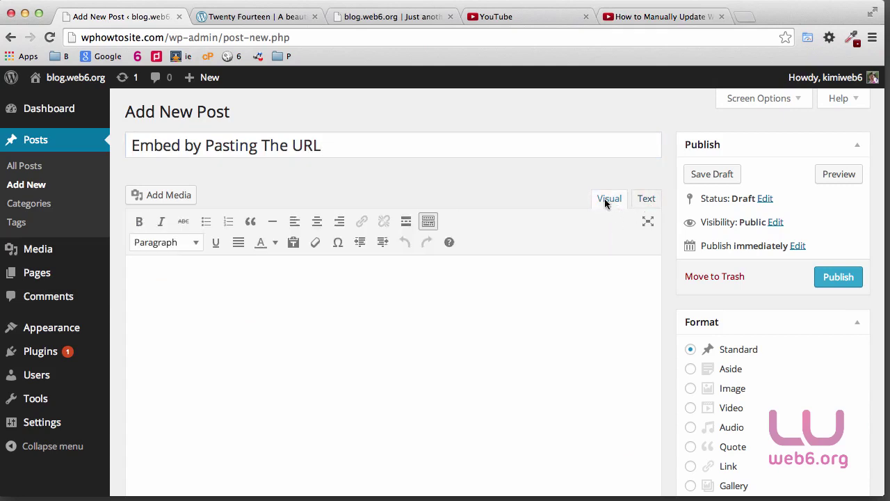
pyautogui.click(211, 275)
pyautogui.press('super+v')
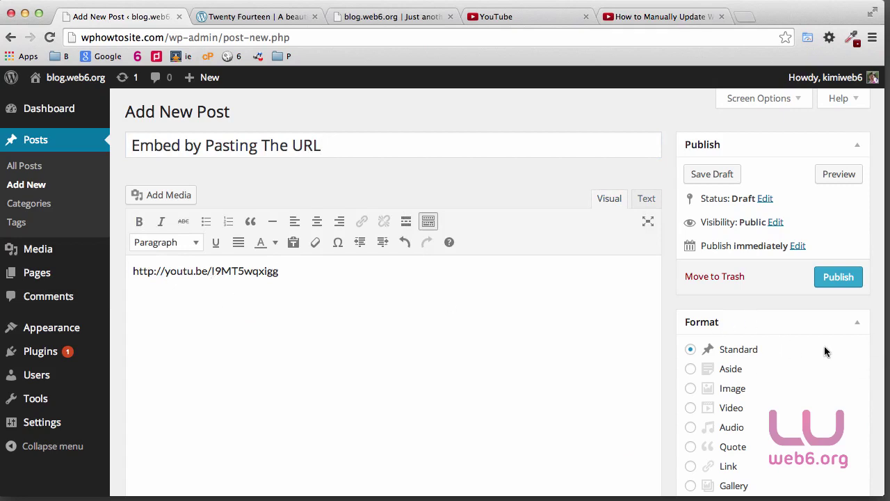
pyautogui.scroll(-2, 824, 346)
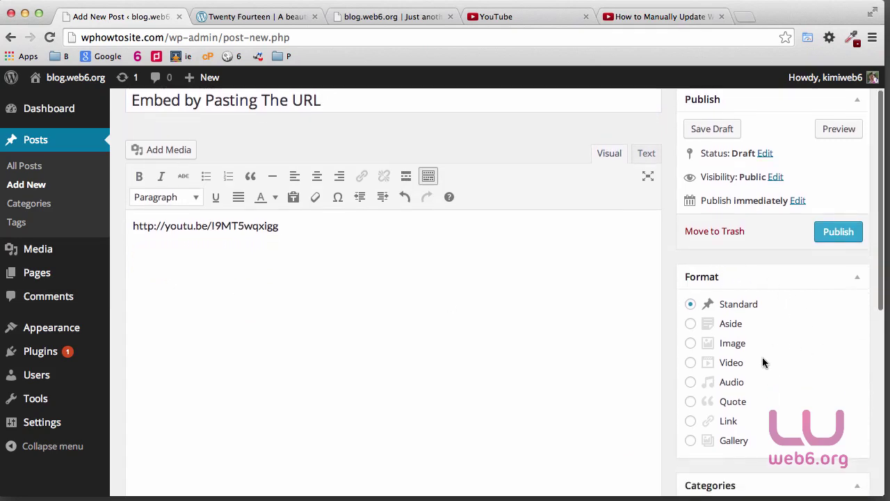
pyautogui.click(290, 21)
pyautogui.scroll(-5, 696, 270)
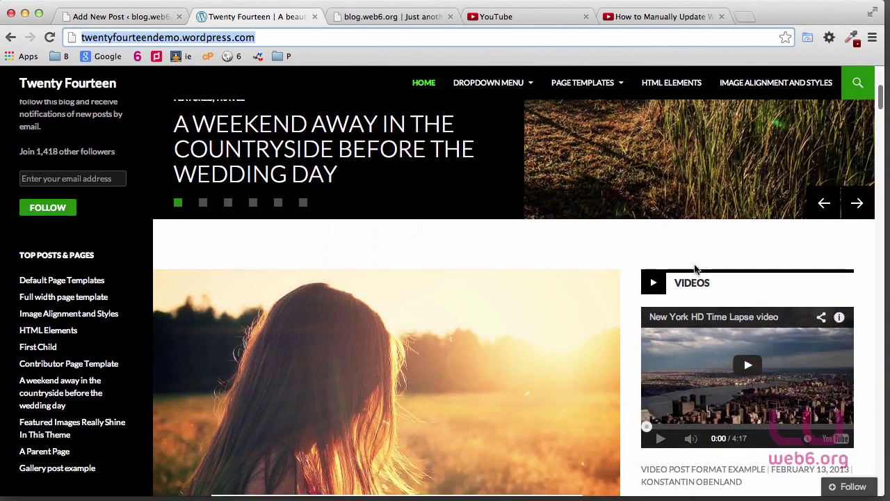
pyautogui.click(134, 15)
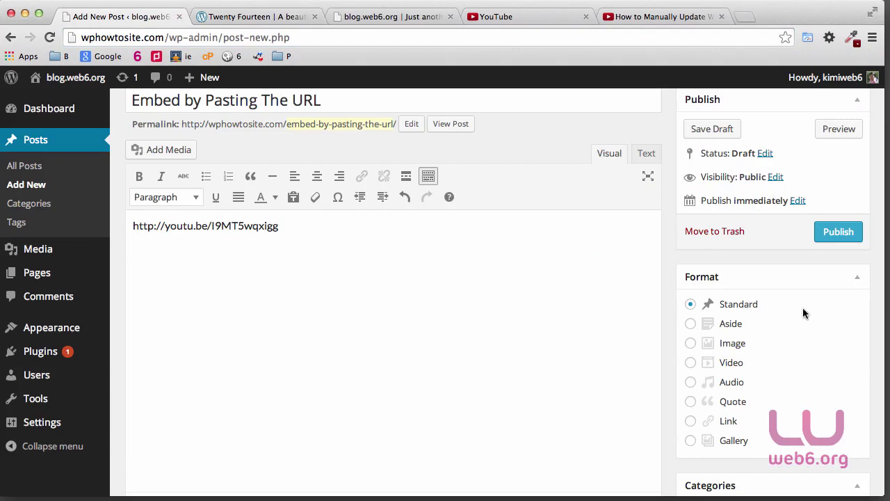
# Set the post format to Video and publish 'Embed by Pasting The URL'.
pyautogui.click(691, 364)
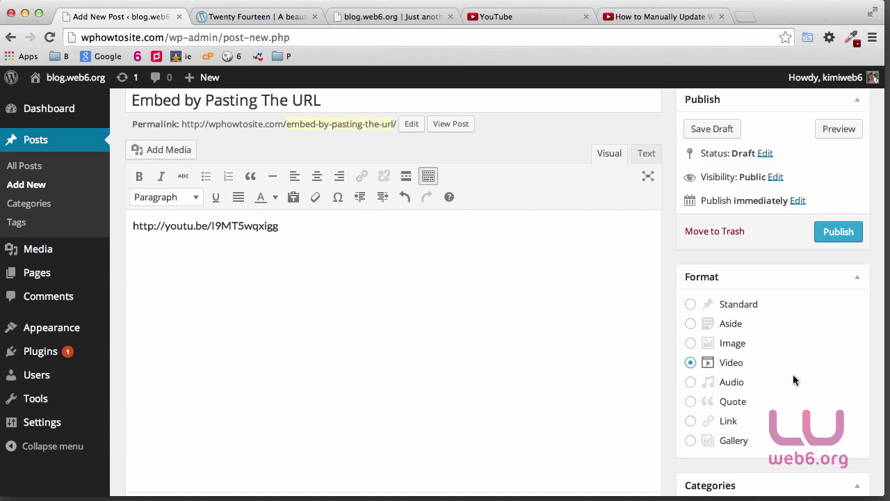
pyautogui.scroll(-5, 842, 368)
pyautogui.scroll(-3, 789, 421)
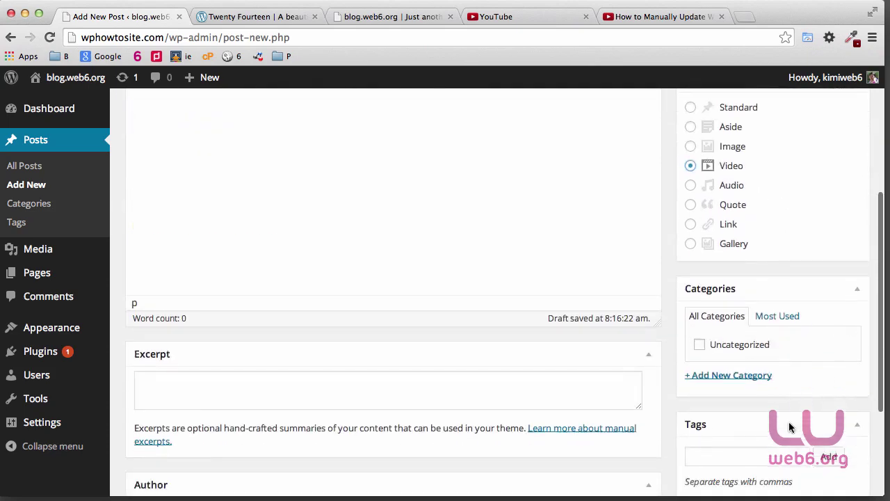
pyautogui.scroll(8, 768, 416)
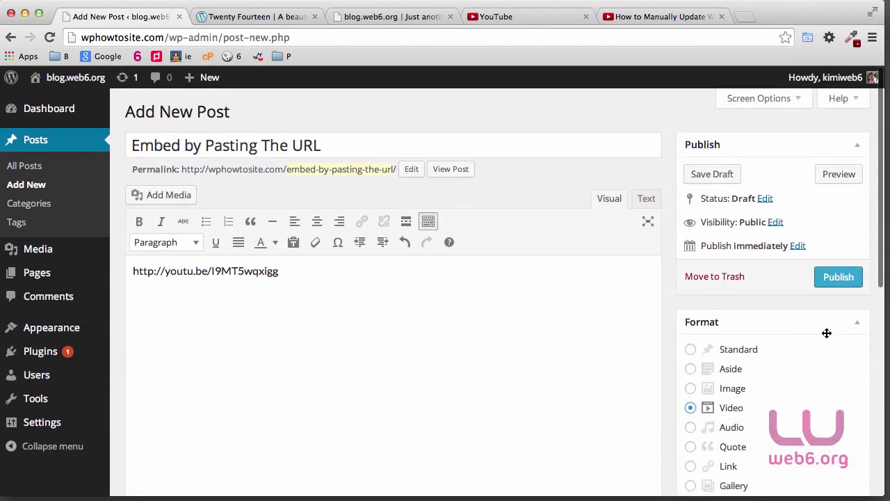
pyautogui.click(836, 281)
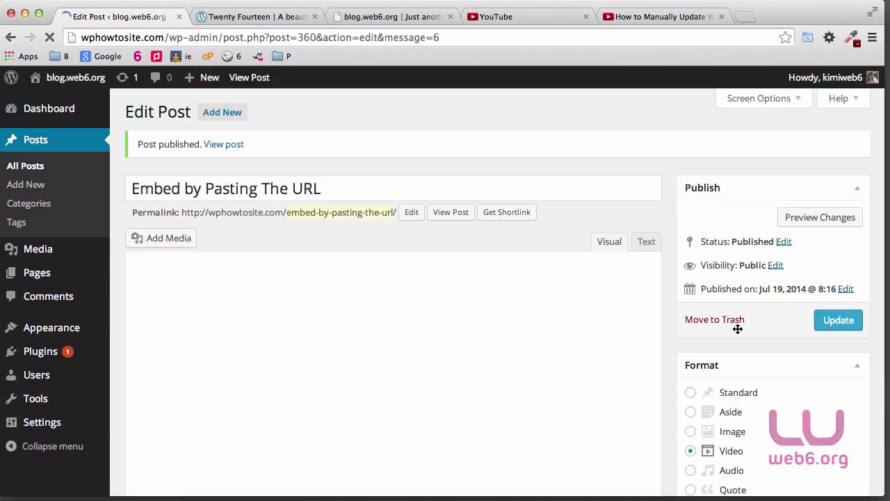
pyautogui.click(383, 18)
# Reload wphowtosite.com to confirm the video post shows its player, then reopen its editor.
pyautogui.press('Return')
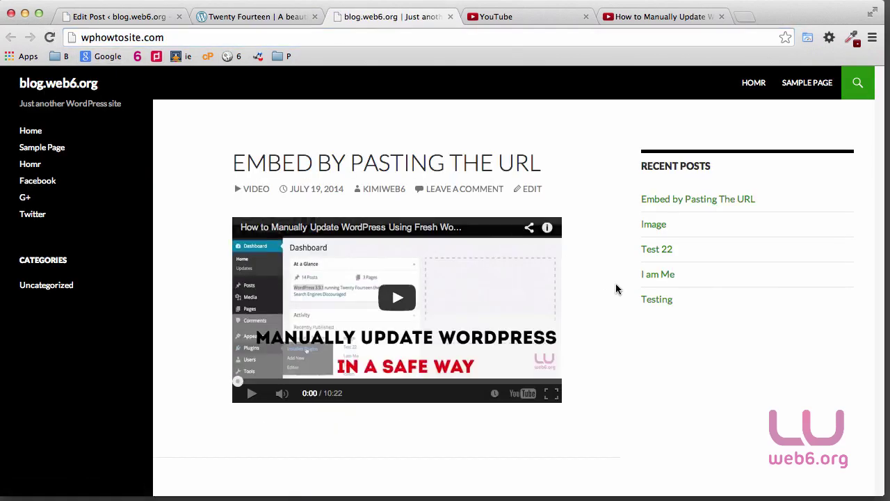
pyautogui.scroll(-5, 618, 292)
pyautogui.scroll(5, 618, 291)
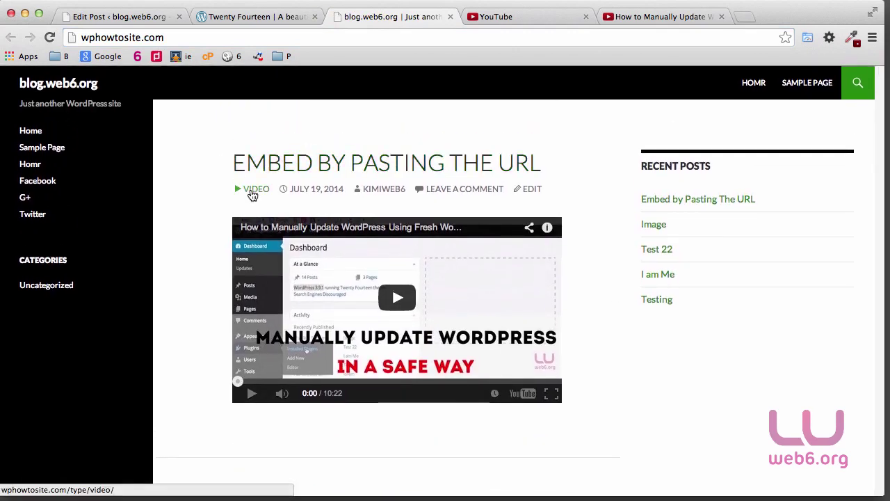
pyautogui.click(131, 19)
# Start a new post titled 'Embed By Pasting iFrame', then return to the YouTube video.
pyautogui.moveTo(209, 79)
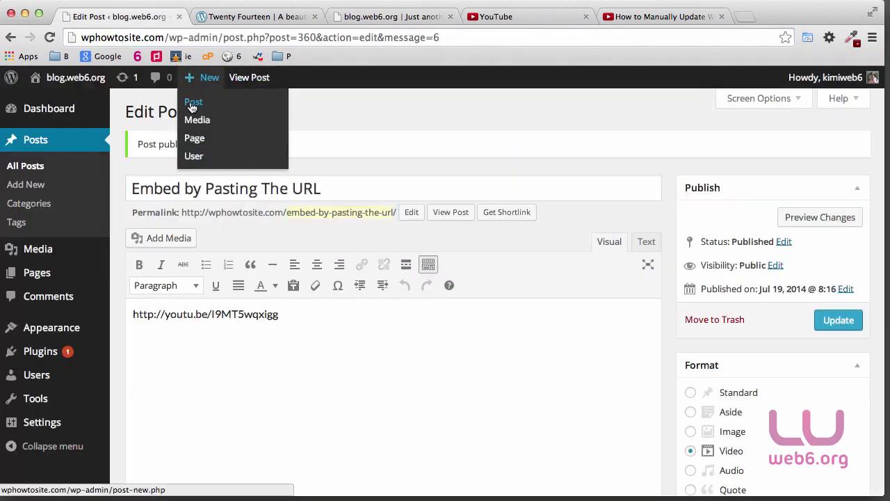
pyautogui.click(192, 100)
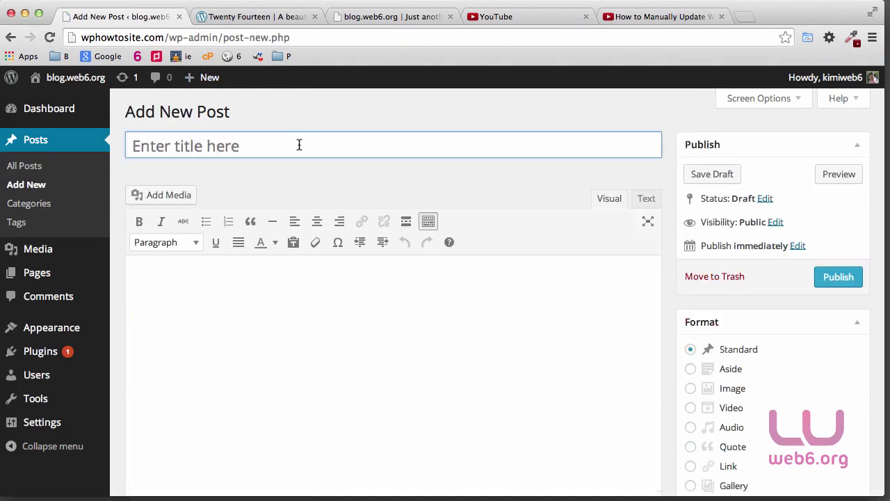
pyautogui.write('Embed ')
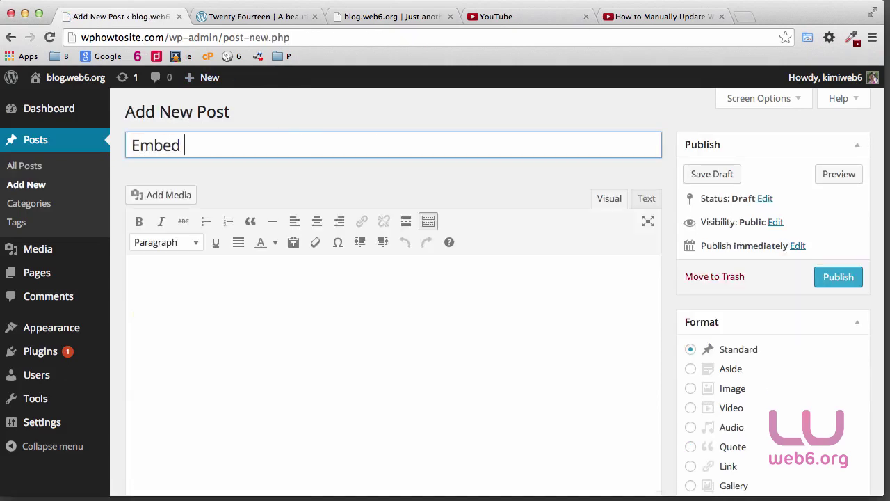
pyautogui.write('Byx  Pasting')
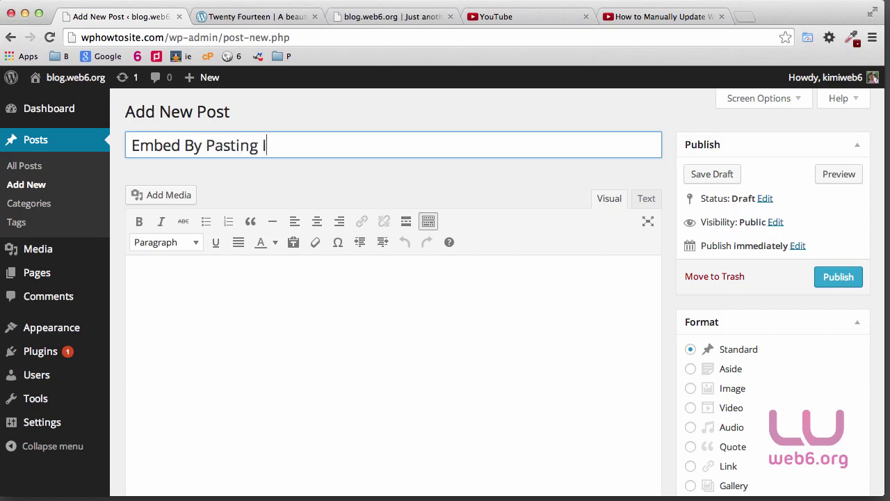
pyautogui.write('ame')
pyautogui.click(685, 16)
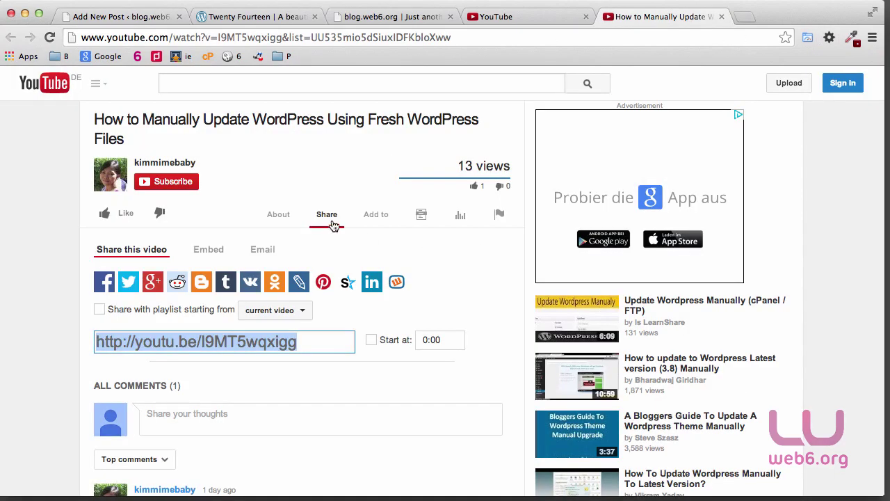
# Copy the video's iframe embed code with 'Share with playlist' unchecked.
pyautogui.click(200, 256)
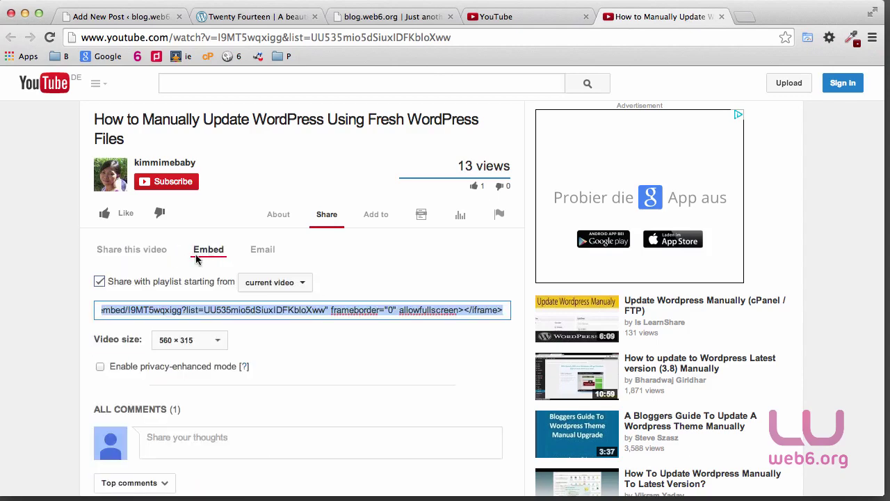
pyautogui.click(99, 282)
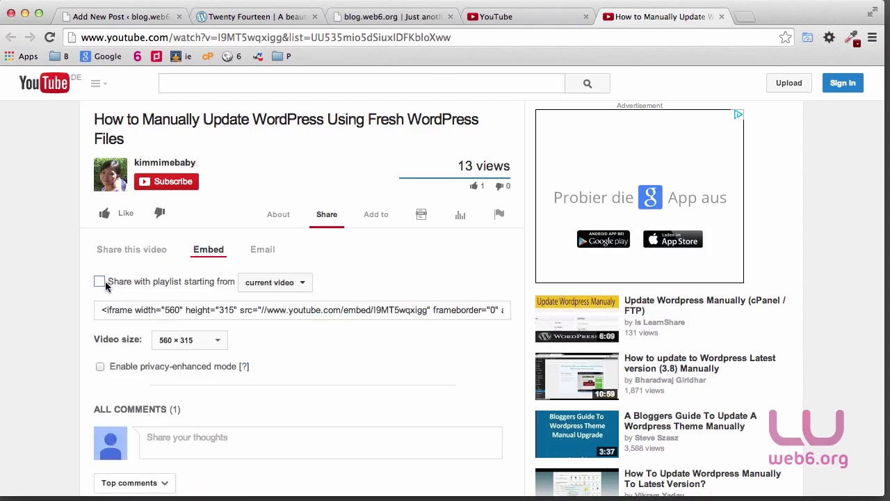
pyautogui.click(278, 313)
pyautogui.click(334, 312)
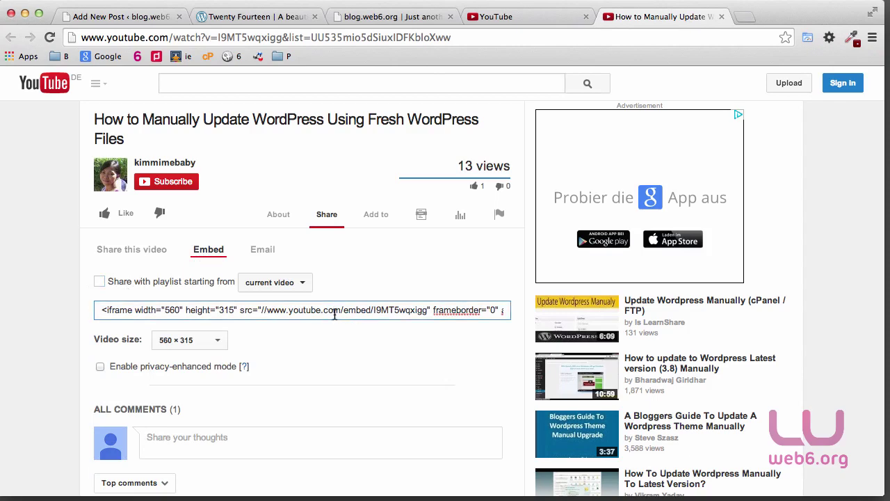
pyautogui.click(338, 312)
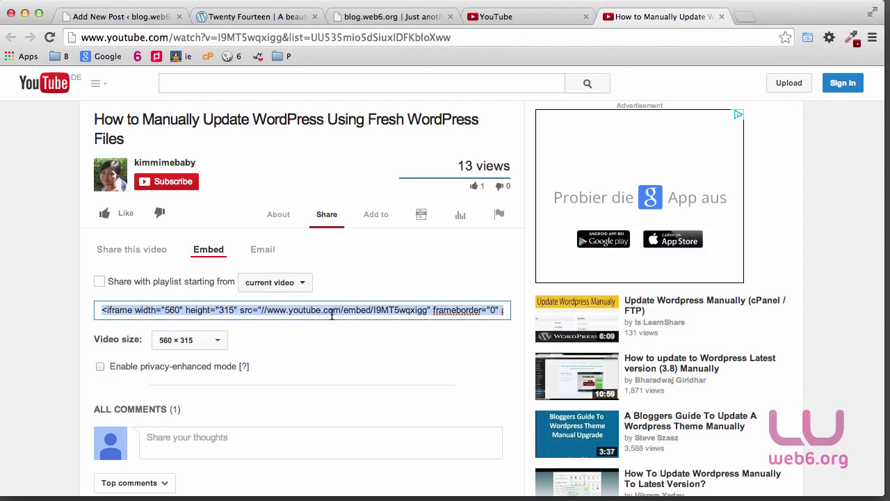
pyautogui.click(109, 22)
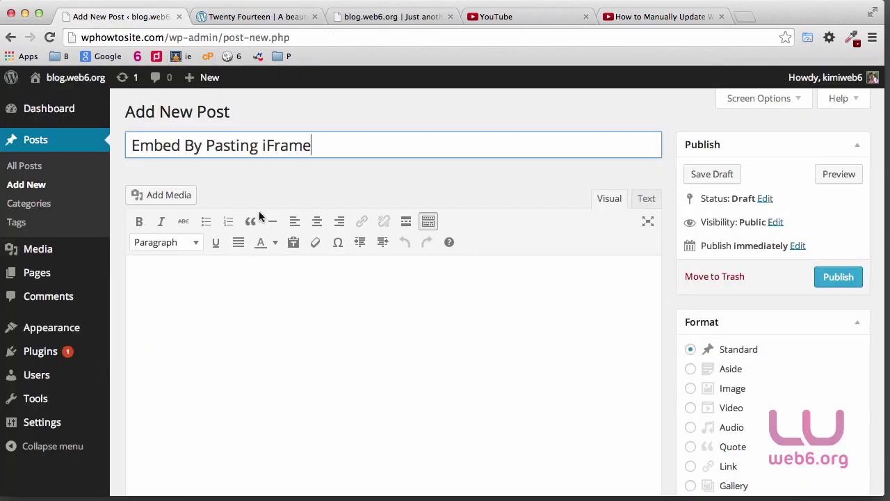
# Paste the iframe code in the Text editor, set the Video format and publish.
pyautogui.click(645, 202)
pyautogui.press('super+v')
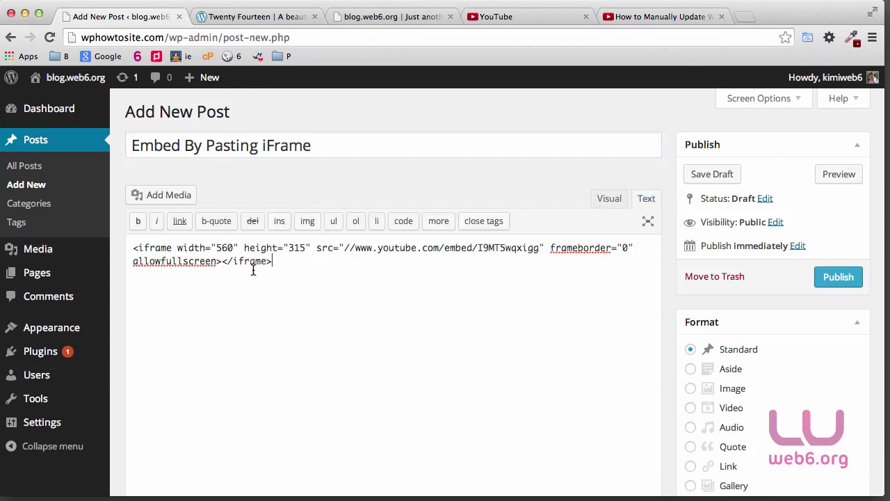
pyautogui.scroll(-3, 531, 357)
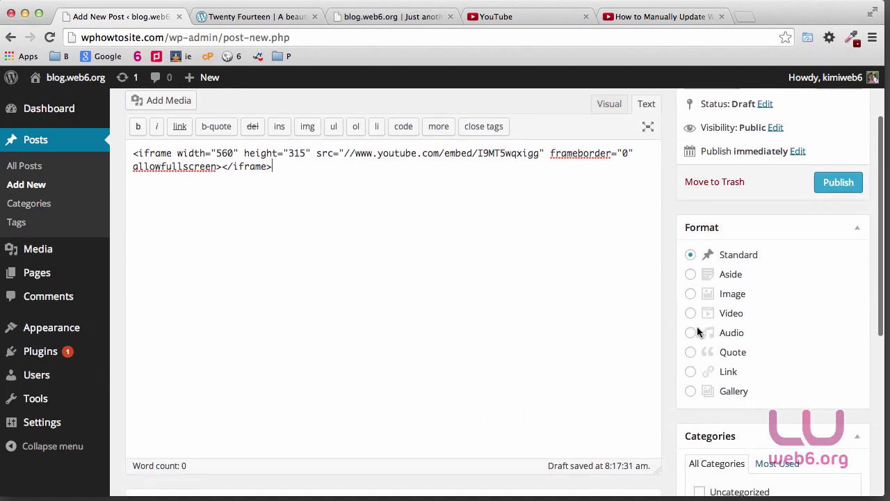
pyautogui.click(691, 314)
pyautogui.scroll(3, 544, 321)
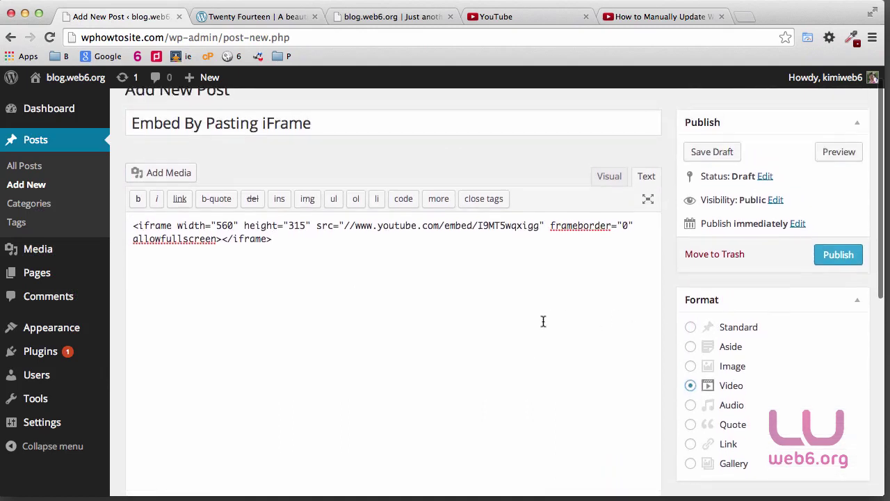
pyautogui.click(836, 278)
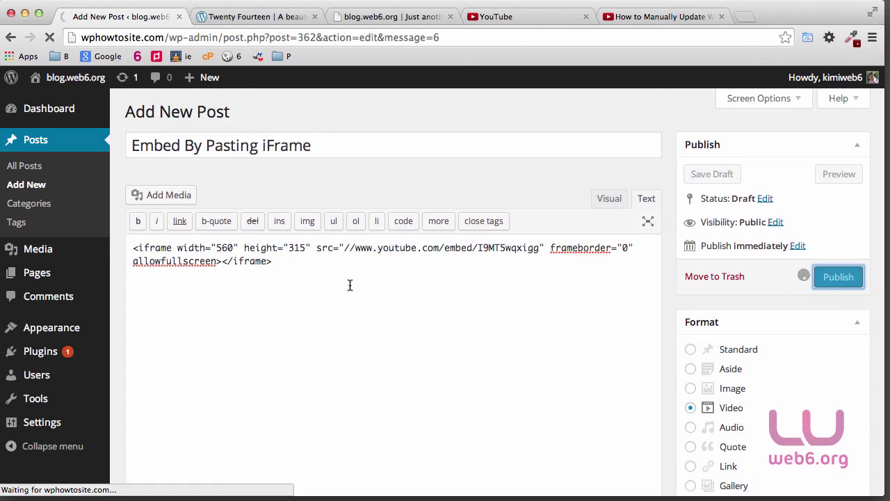
# Reload the live blog to review both embedded video posts, then reopen the post editor.
pyautogui.click(381, 17)
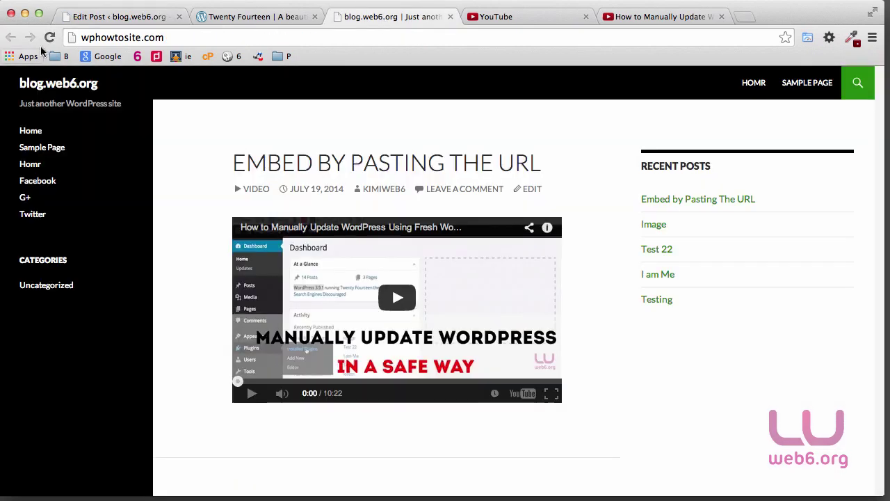
pyautogui.click(49, 37)
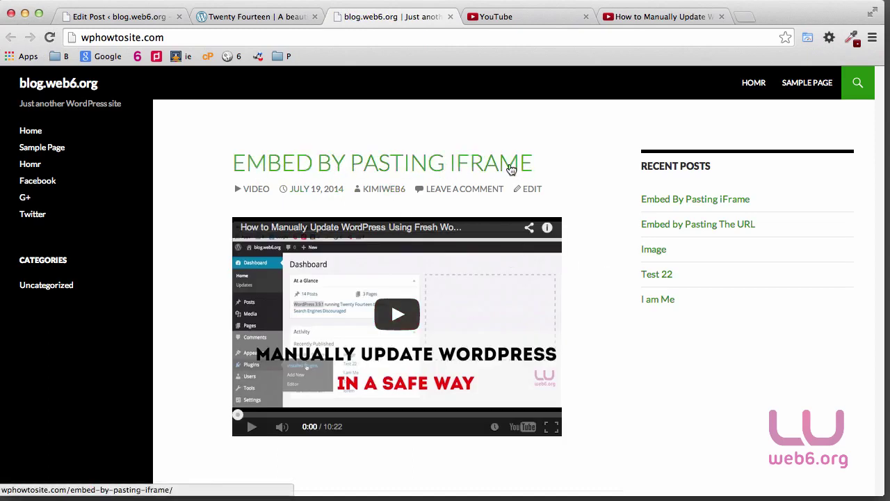
pyautogui.scroll(-5, 607, 299)
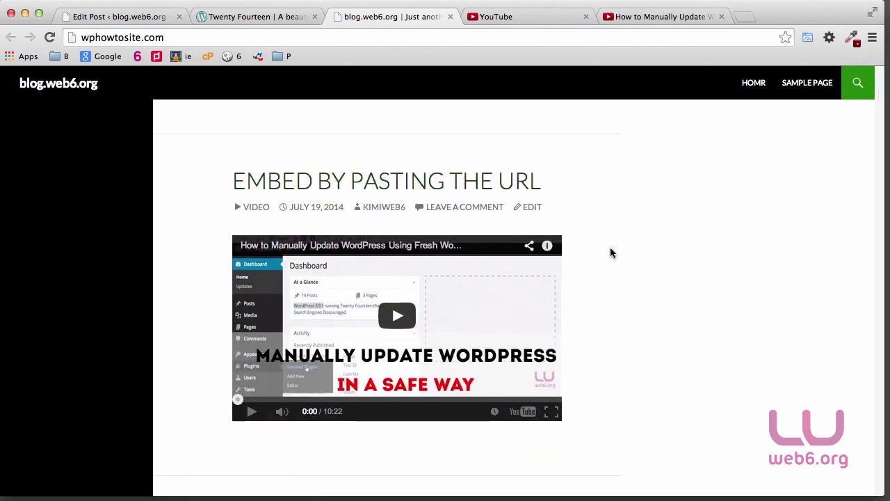
pyautogui.scroll(5, 610, 252)
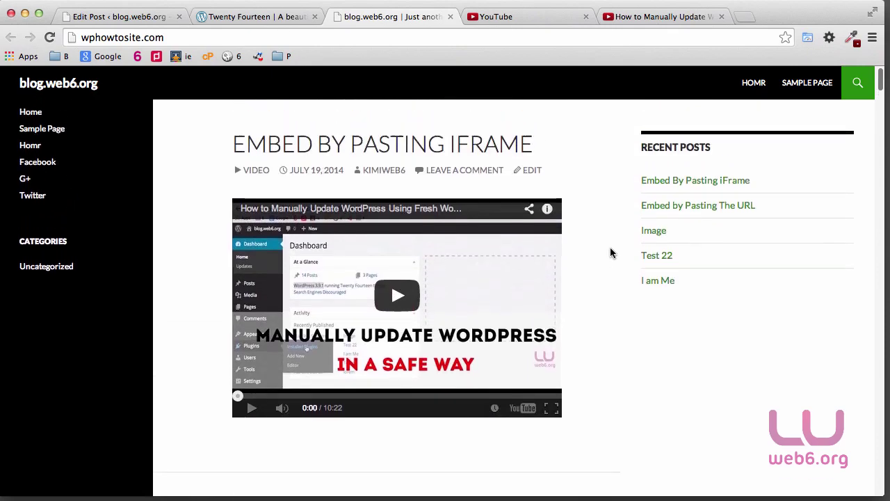
pyautogui.scroll(1, 609, 252)
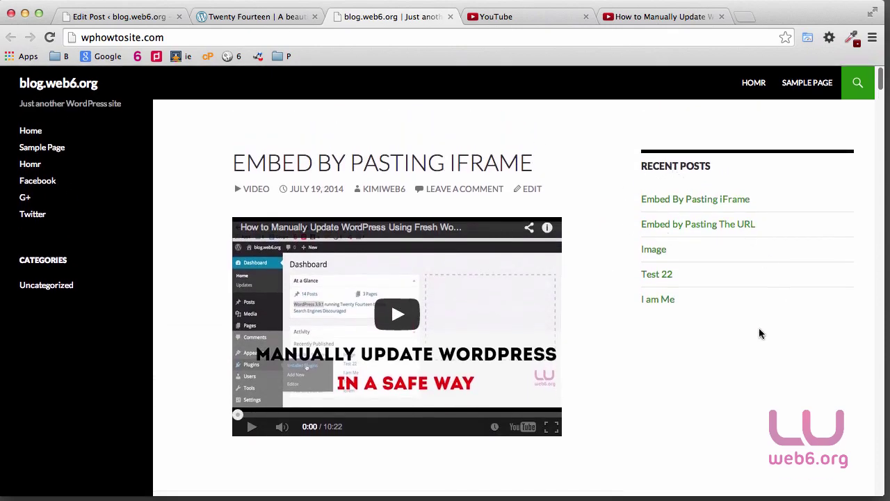
pyautogui.click(129, 18)
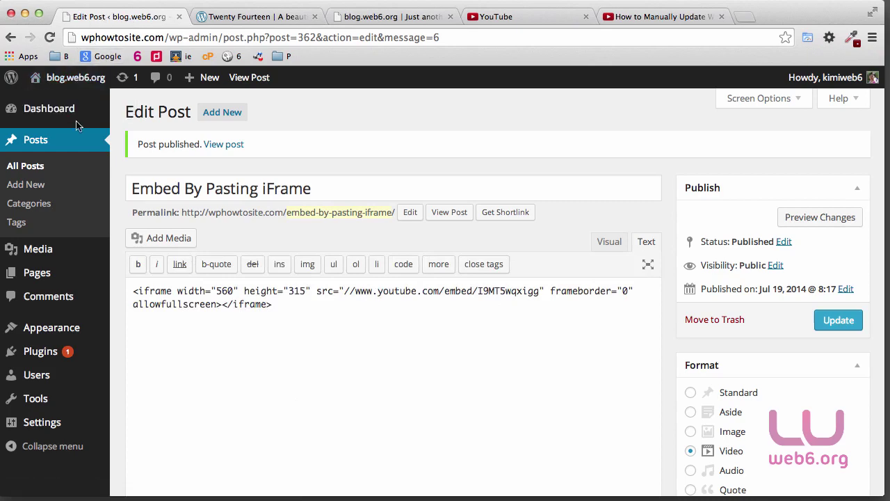
# Begin adding Twenty Fourteen Ephemera from the Widgets page, then view the 'Embed By Pasting iFrame' post.
pyautogui.moveTo(70, 335)
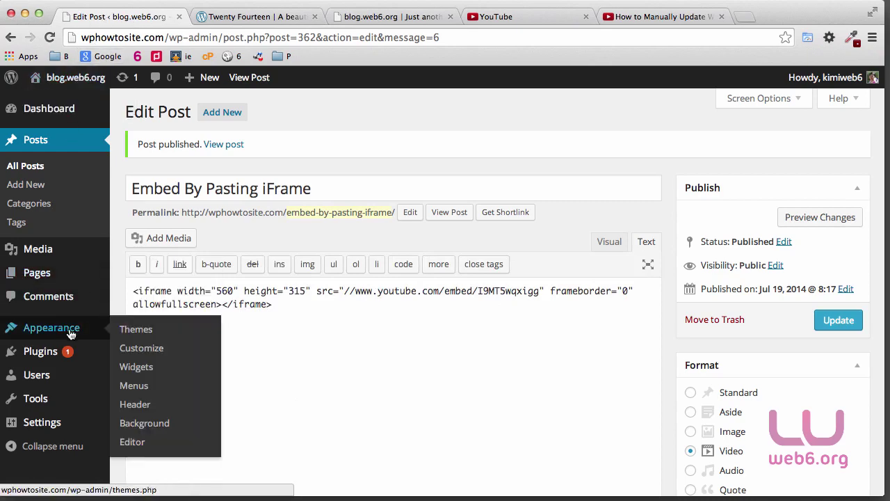
pyautogui.click(150, 369)
pyautogui.scroll(-5, 340, 302)
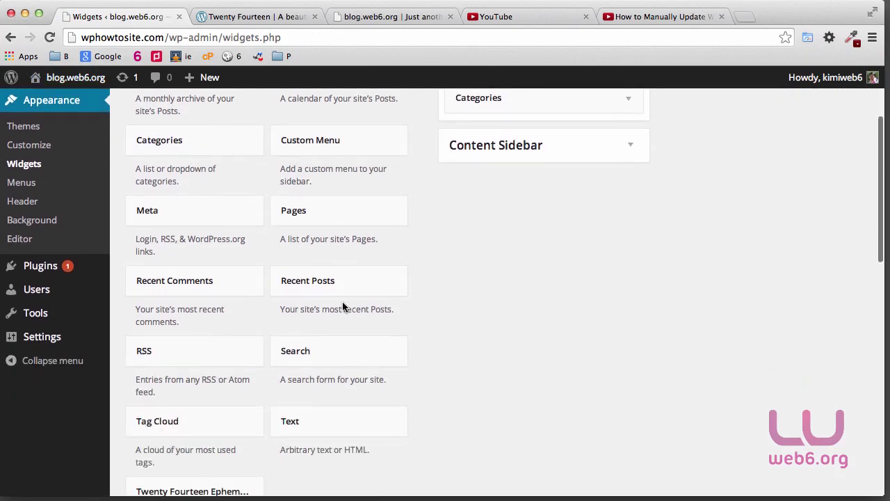
pyautogui.scroll(-3, 339, 303)
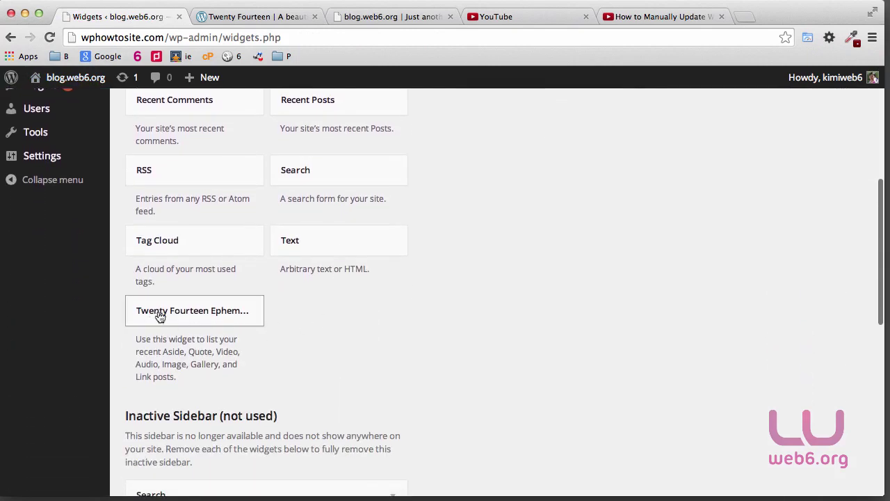
pyautogui.click(212, 319)
pyautogui.scroll(-5, 384, 337)
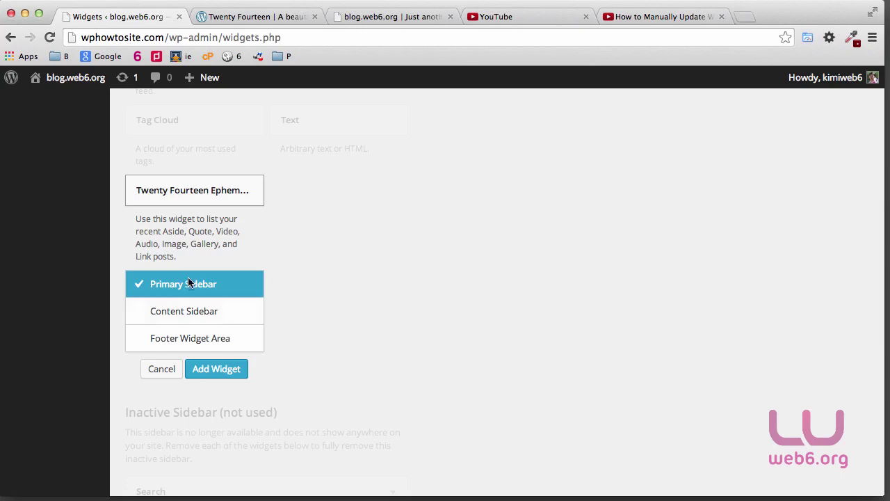
pyautogui.click(390, 16)
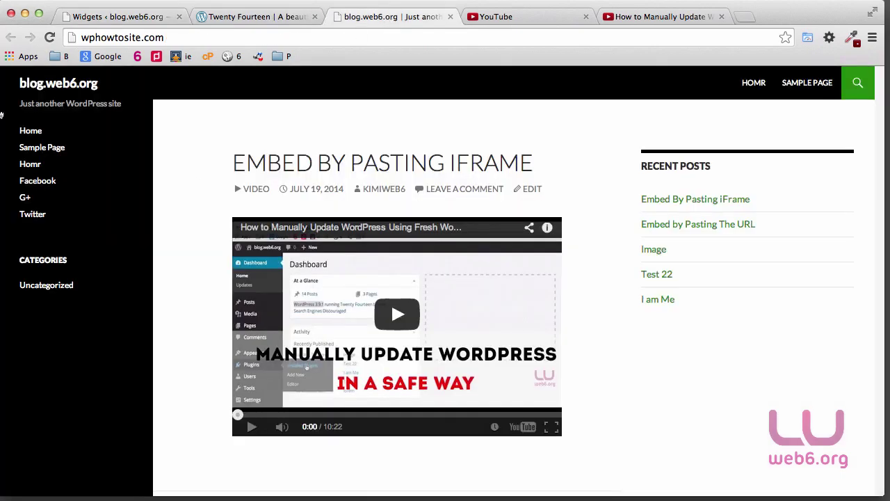
# Compare against the Twenty Fourteen demo's Videos sidebar and choose Content Sidebar for the Ephemera widget.
pyautogui.click(123, 17)
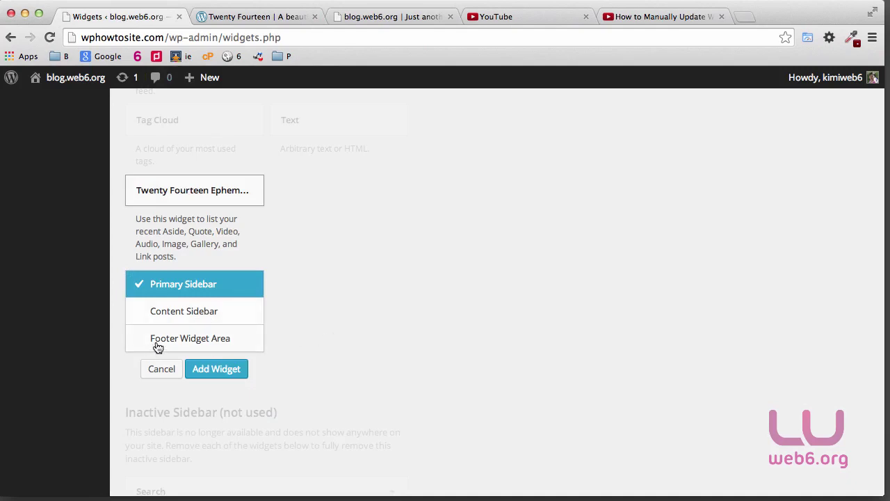
pyautogui.click(268, 14)
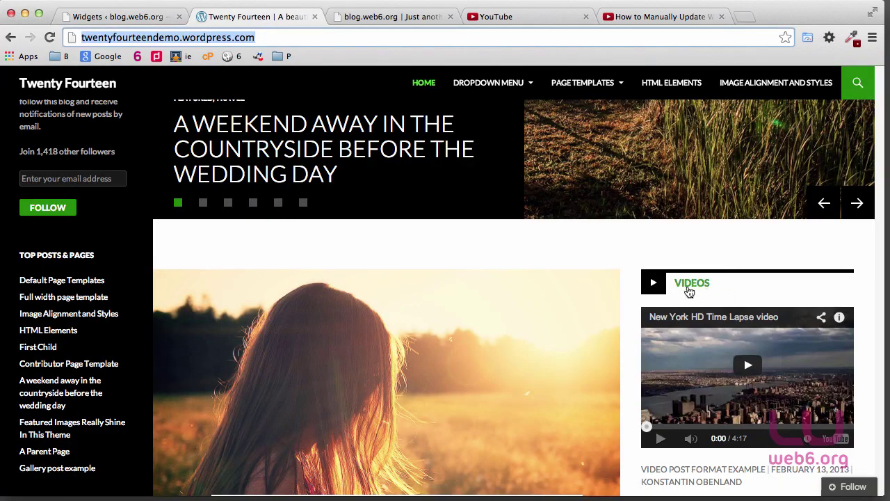
pyautogui.click(129, 18)
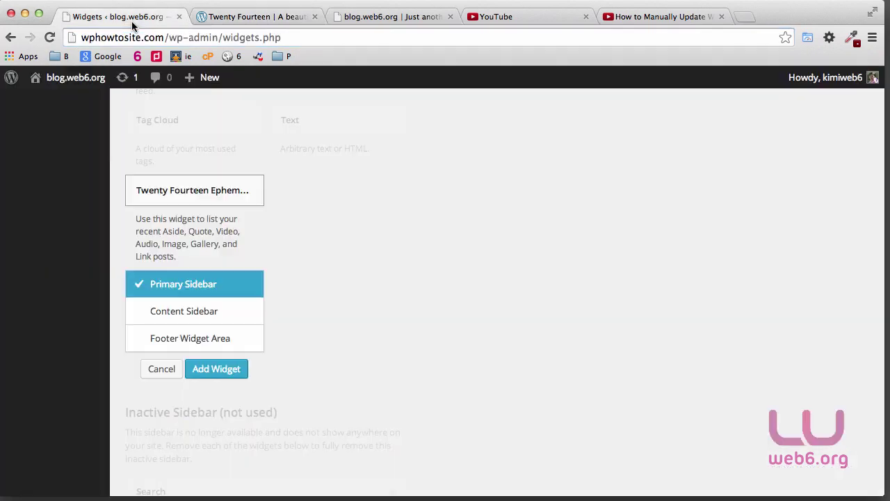
pyautogui.click(187, 313)
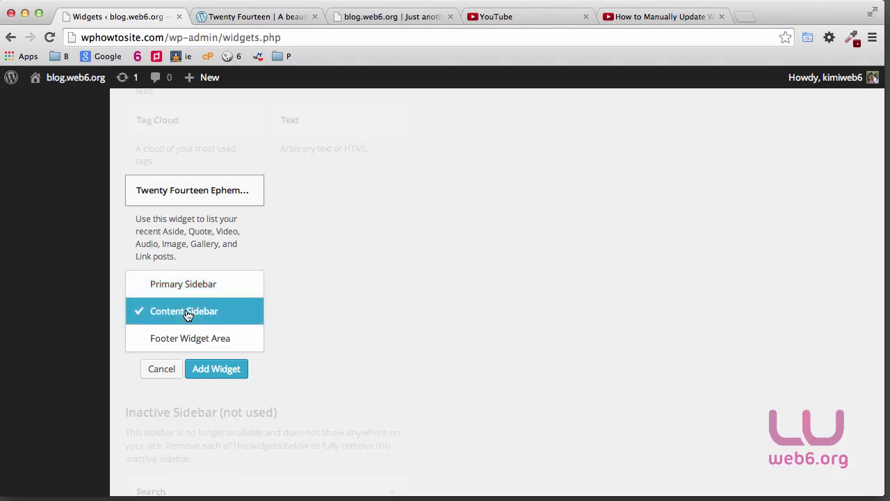
# Add an Ephemera widget titled 'Videos' showing 2 Video-format posts to the Content Sidebar and save.
pyautogui.click(216, 377)
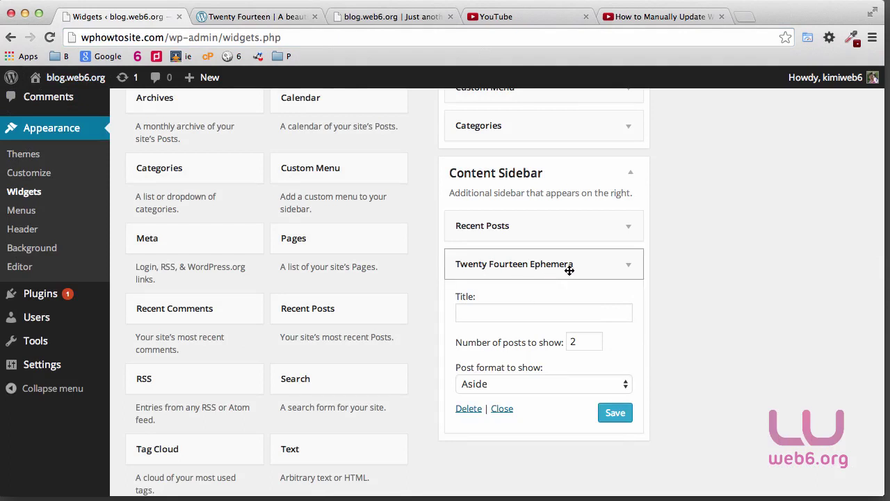
pyautogui.scroll(1, 569, 270)
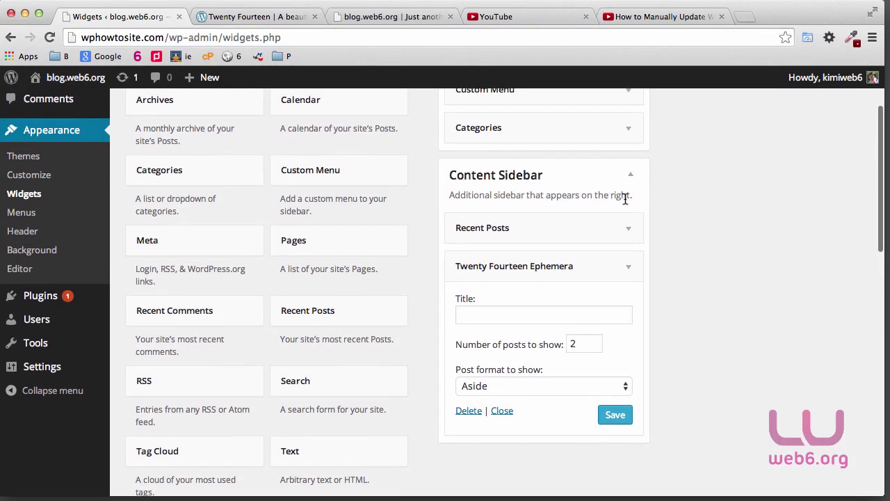
pyautogui.click(489, 315)
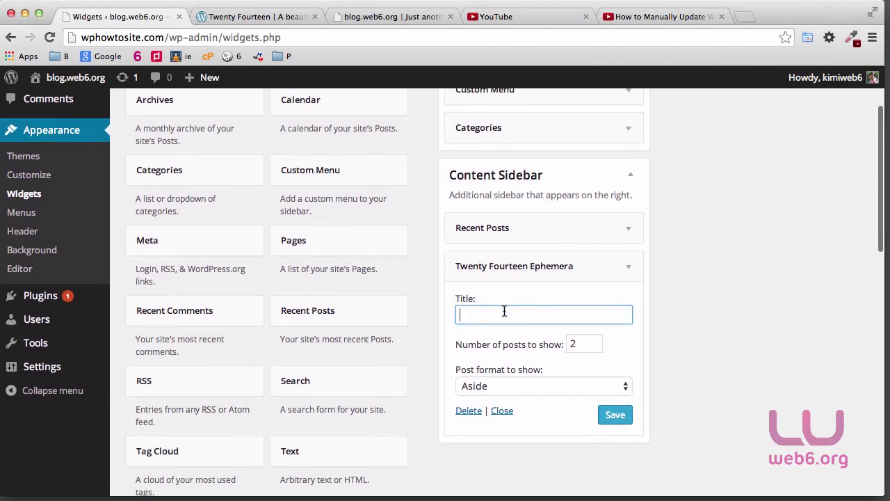
pyautogui.scroll(-1, 504, 311)
pyautogui.write('Videos')
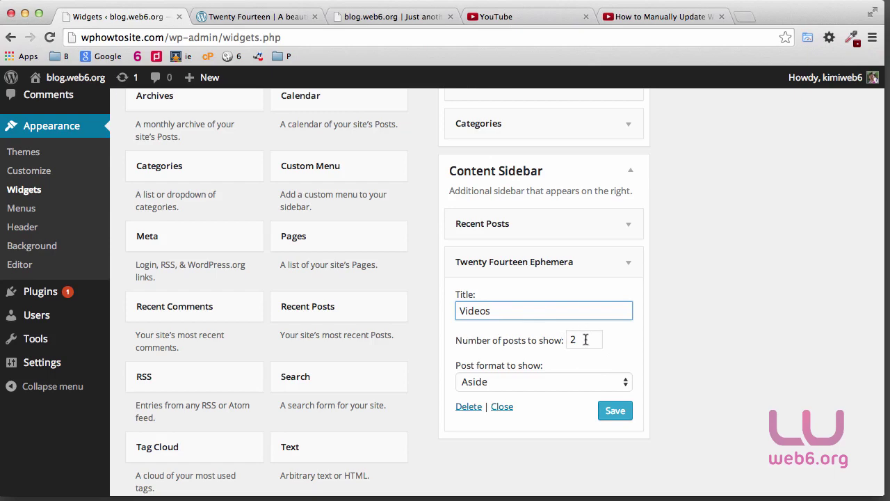
pyautogui.moveTo(586, 339); pyautogui.dragTo(572, 339)
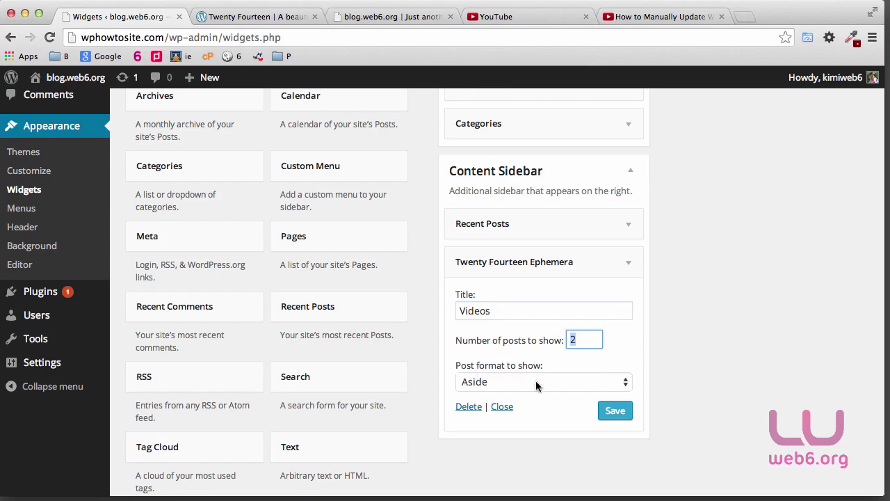
pyautogui.click(627, 388)
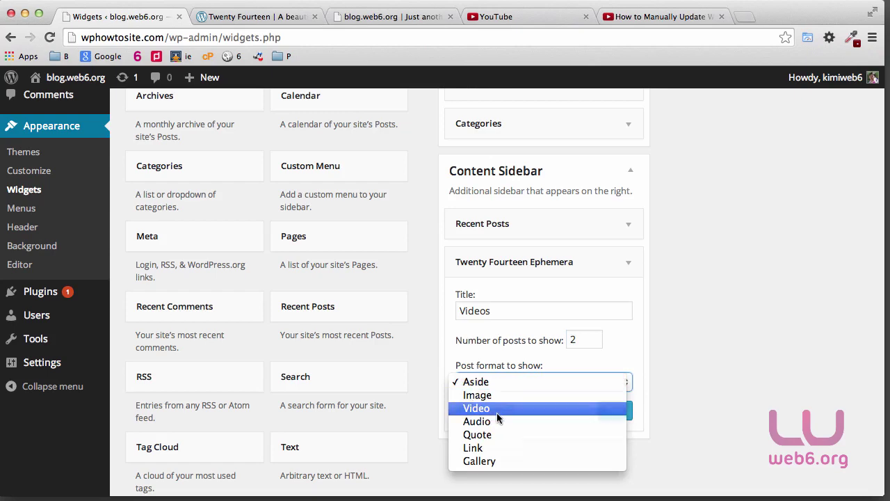
pyautogui.click(493, 410)
pyautogui.click(618, 415)
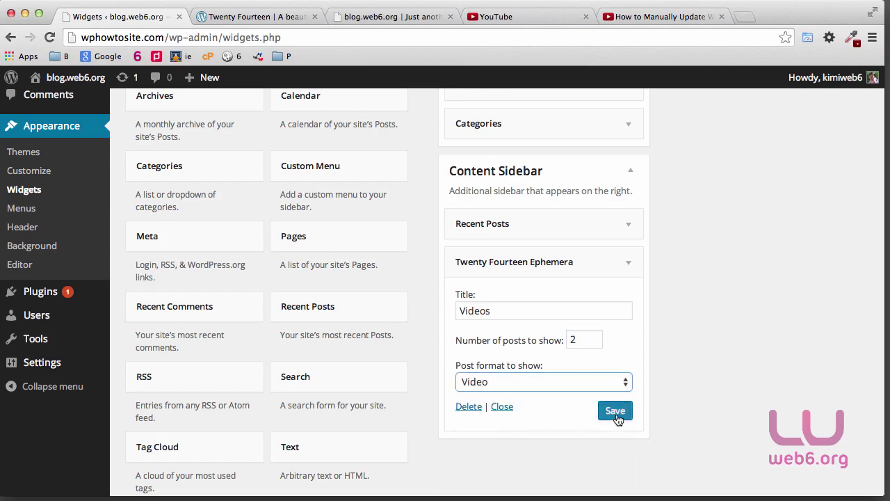
pyautogui.click(382, 20)
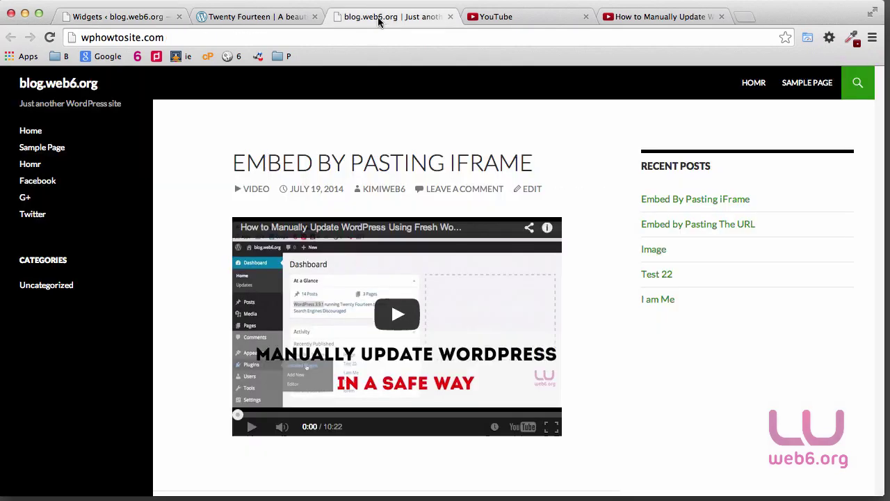
# Reload the blog and scroll to the 'Embed by Pasting the URL' post and the sidebar's Videos widget.
pyautogui.click(50, 40)
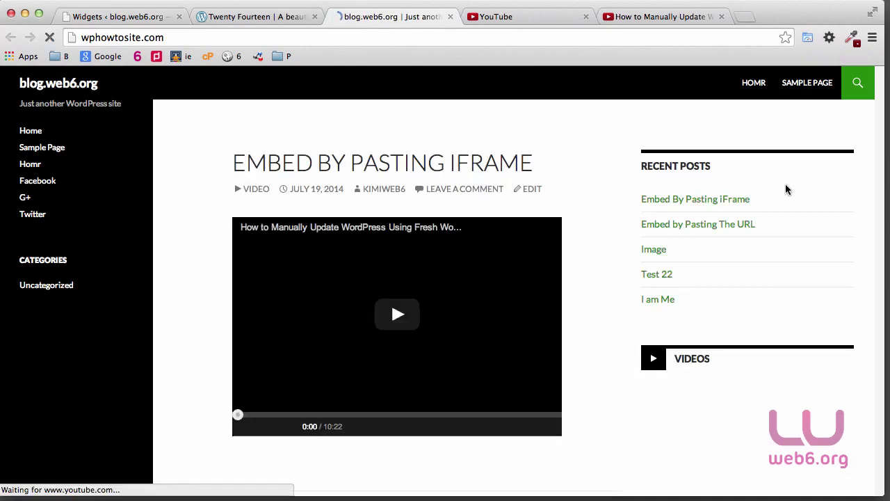
pyautogui.scroll(-5, 828, 261)
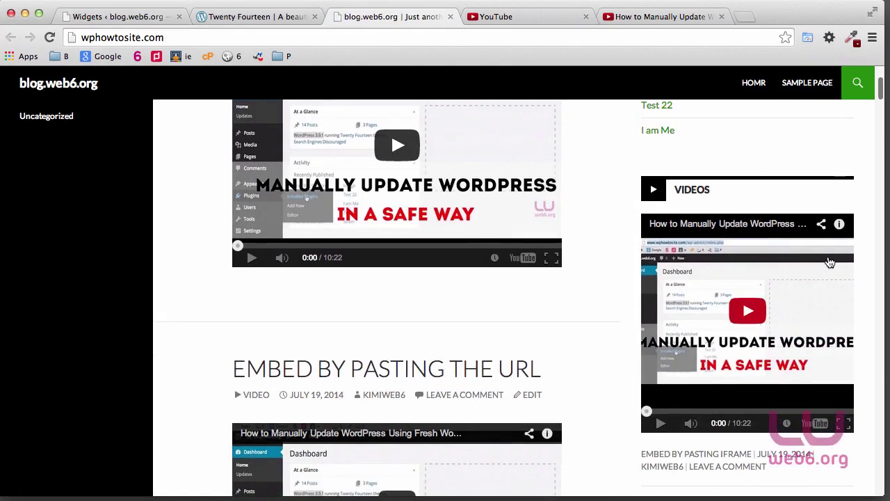
pyautogui.scroll(-4, 827, 260)
pyautogui.scroll(2, 830, 262)
pyautogui.scroll(2, 829, 262)
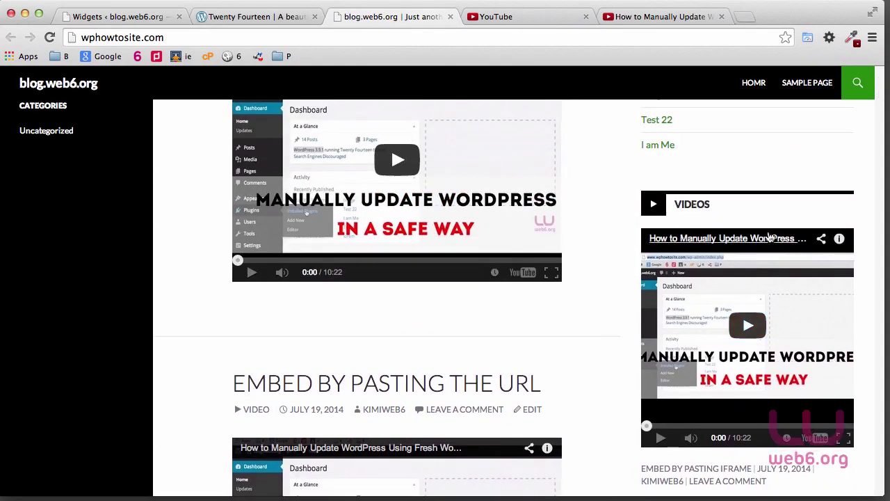
pyautogui.scroll(-5, 868, 317)
pyautogui.scroll(-4, 869, 317)
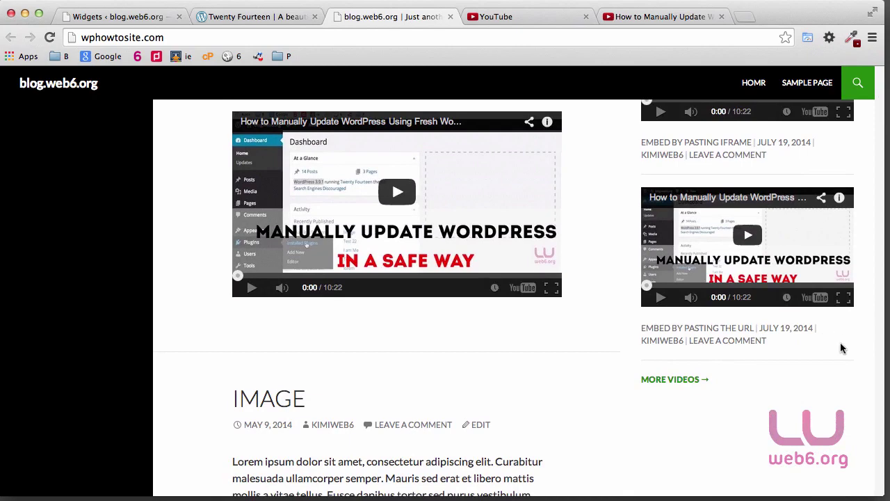
pyautogui.scroll(2, 842, 348)
pyautogui.scroll(3, 833, 285)
pyautogui.scroll(4, 834, 286)
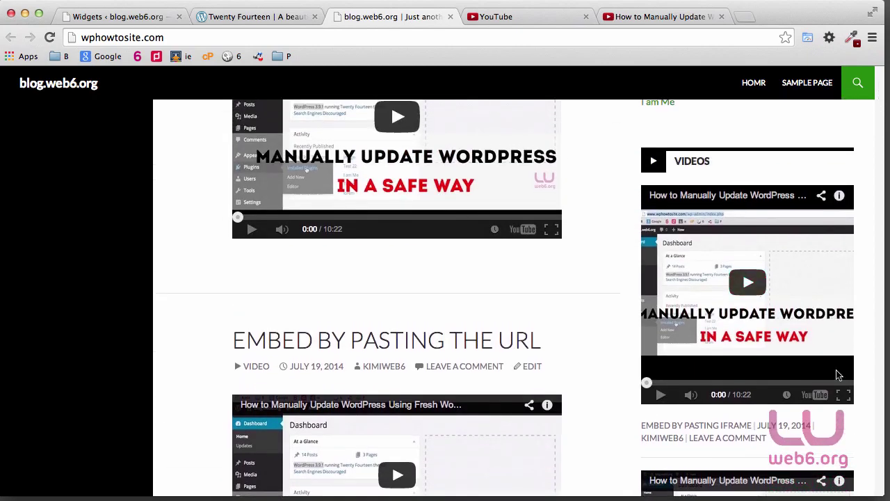
pyautogui.scroll(-1, 635, 317)
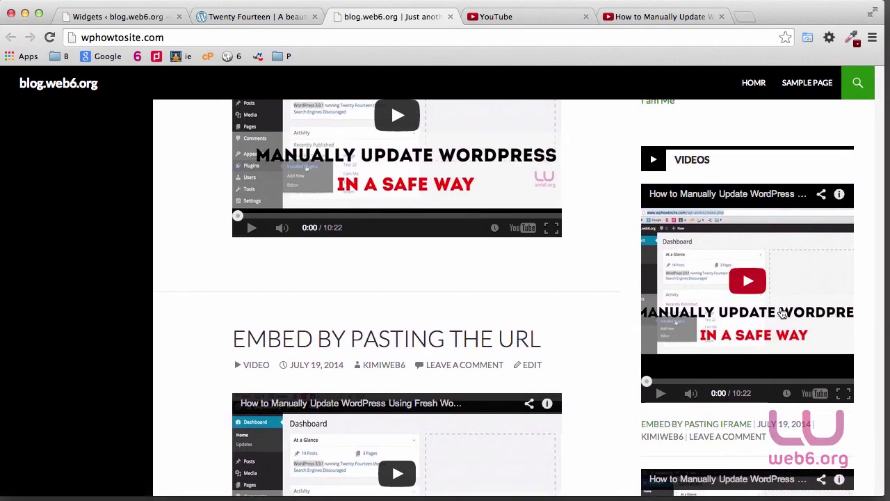
pyautogui.scroll(-1, 826, 339)
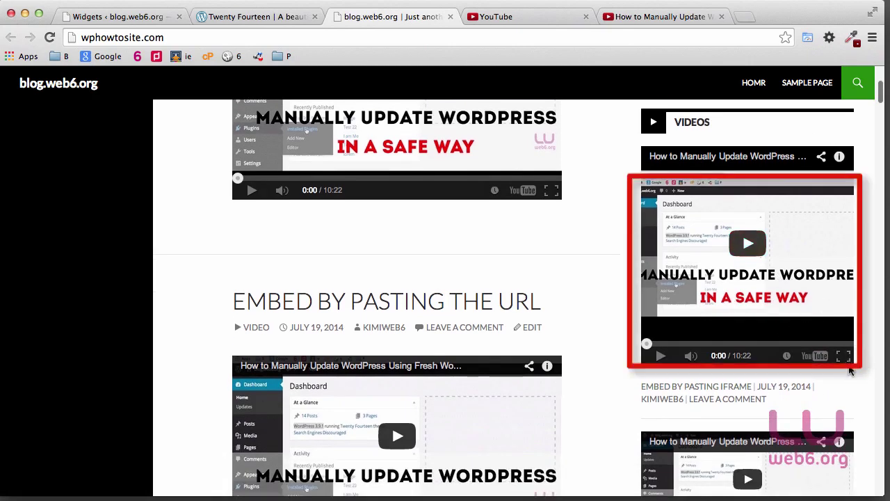
pyautogui.scroll(-1, 855, 354)
pyautogui.scroll(-4, 855, 354)
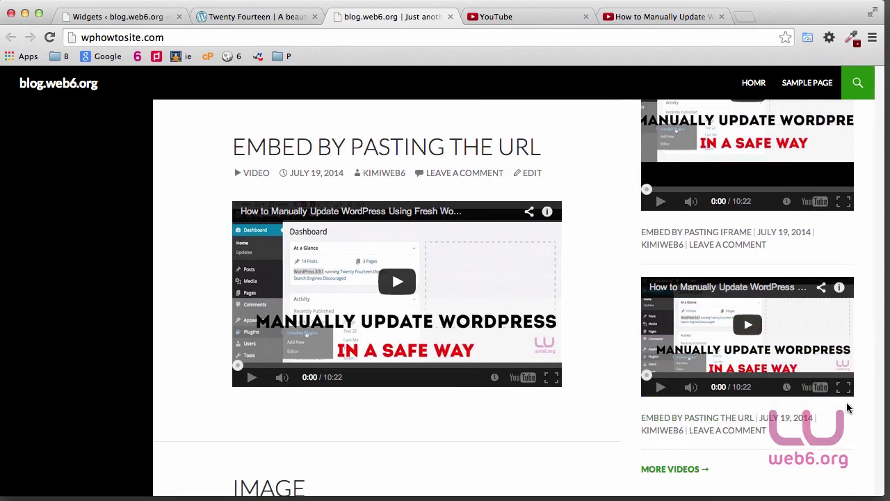
pyautogui.scroll(2, 851, 409)
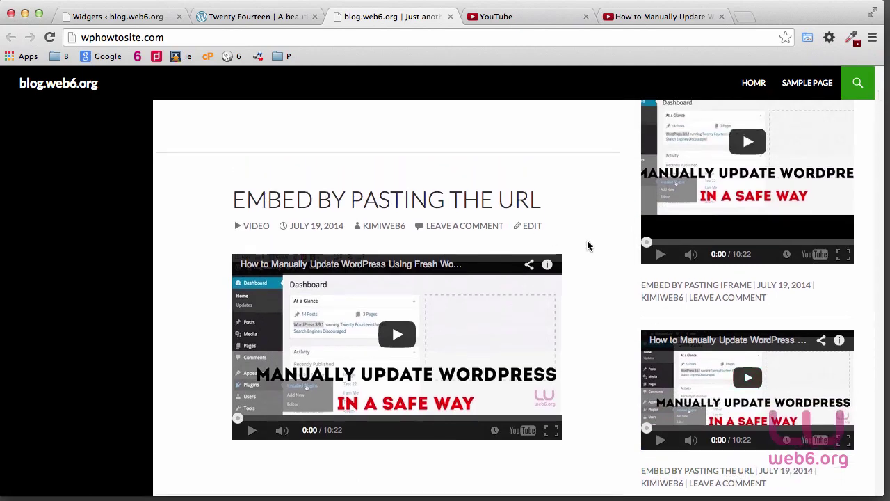
pyautogui.scroll(3, 587, 245)
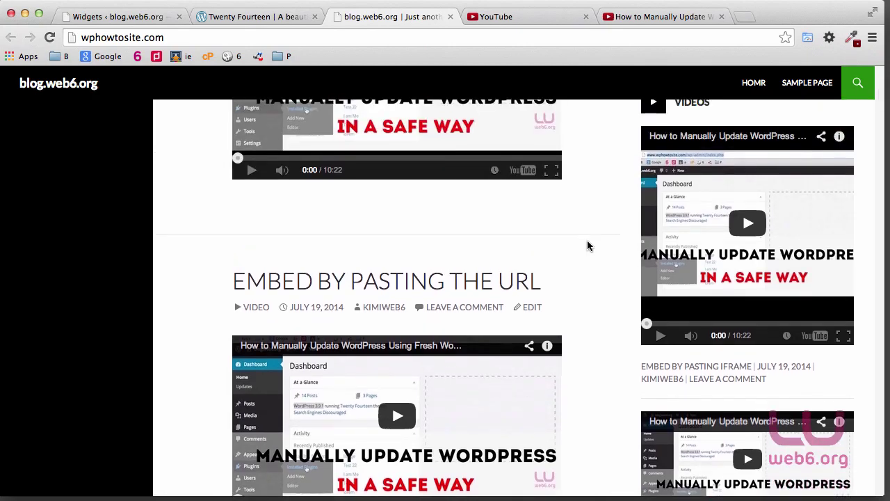
pyautogui.scroll(5, 586, 246)
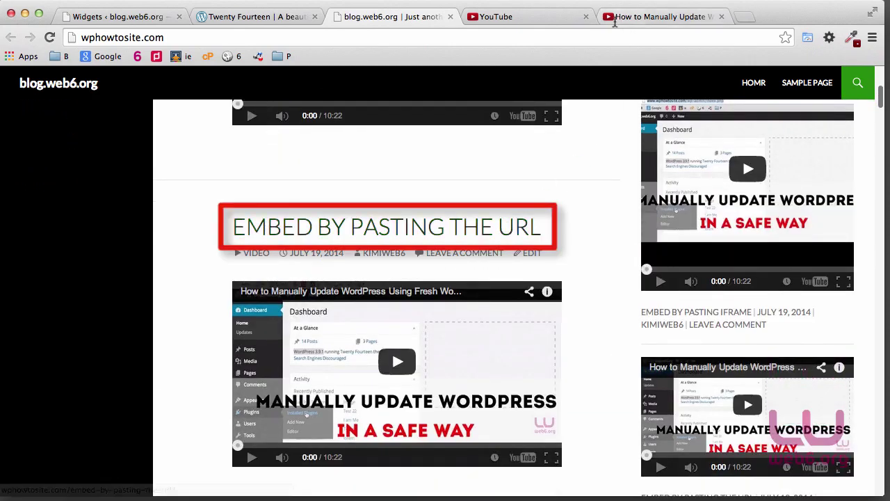
pyautogui.click(646, 16)
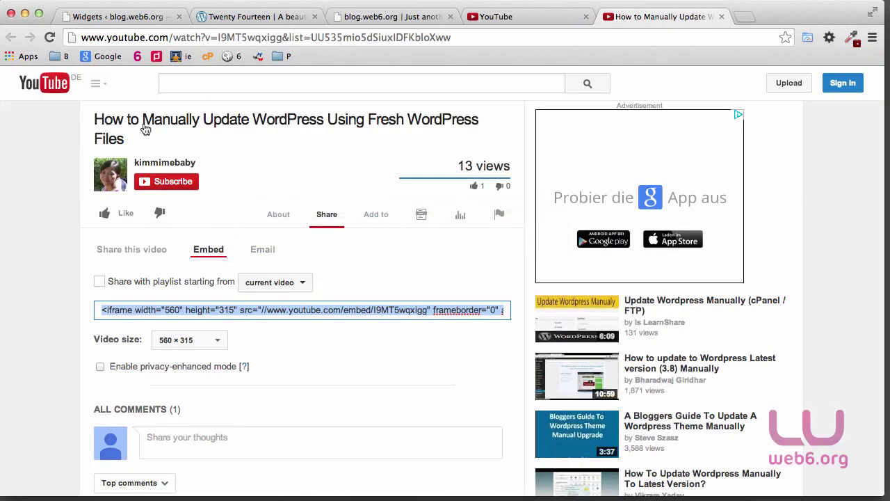
pyautogui.click(20, 212)
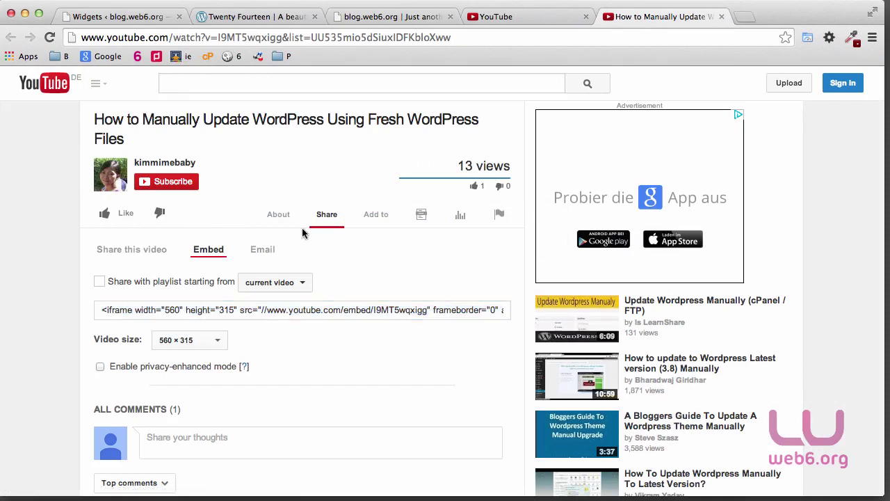
pyautogui.click(324, 221)
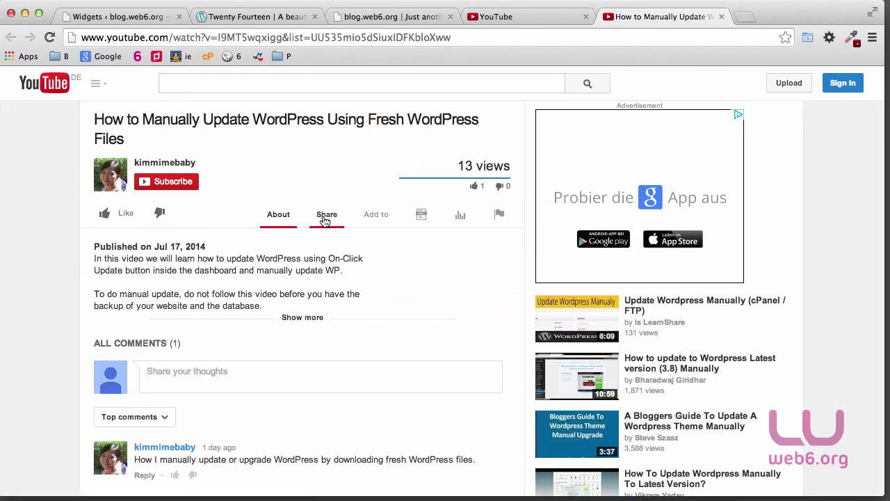
pyautogui.click(325, 221)
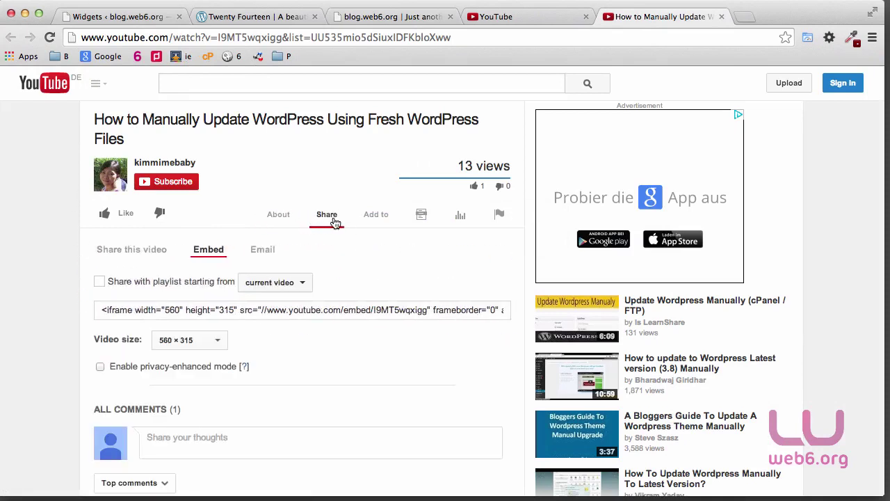
pyautogui.click(131, 250)
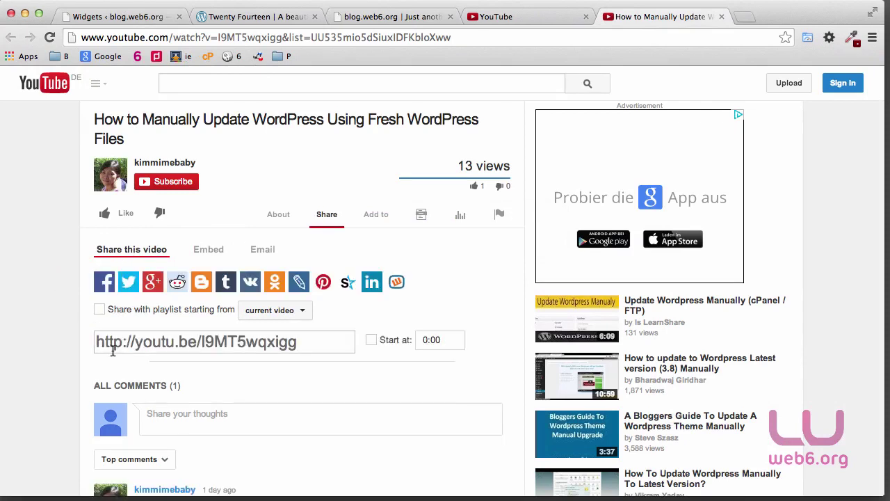
pyautogui.moveTo(304, 343); pyautogui.dragTo(90, 339)
pyautogui.rightClick(201, 348)
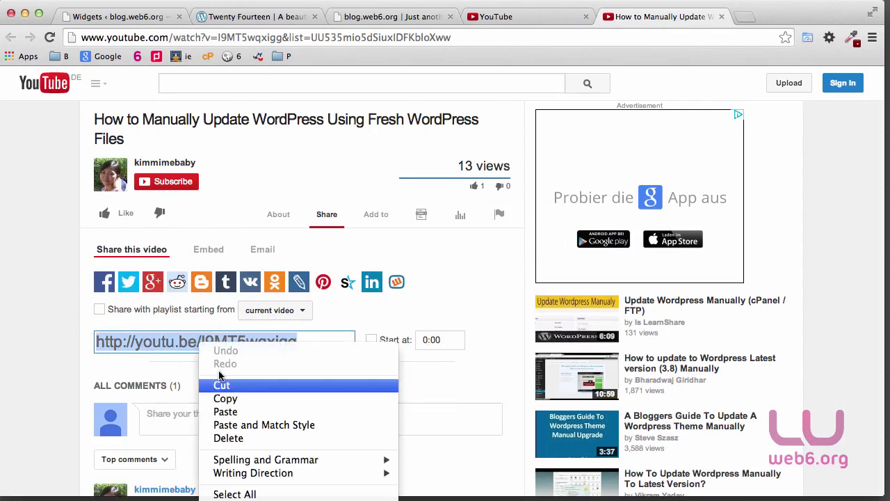
pyautogui.click(231, 398)
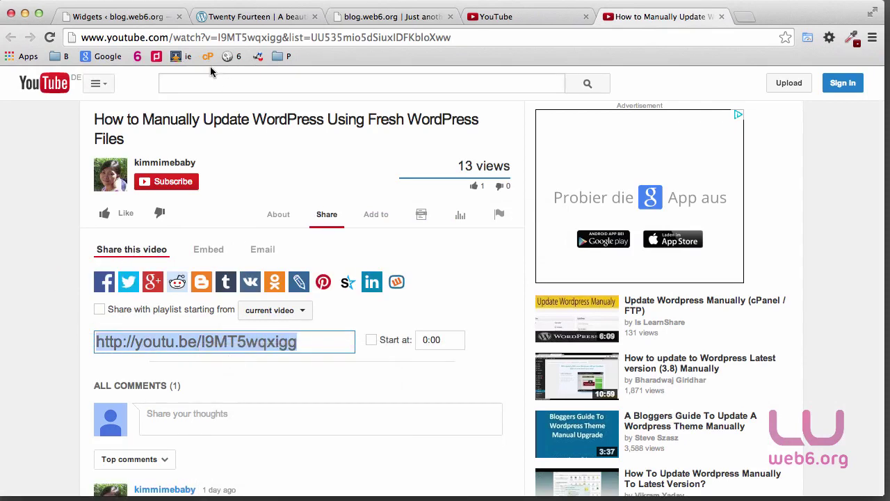
pyautogui.click(368, 18)
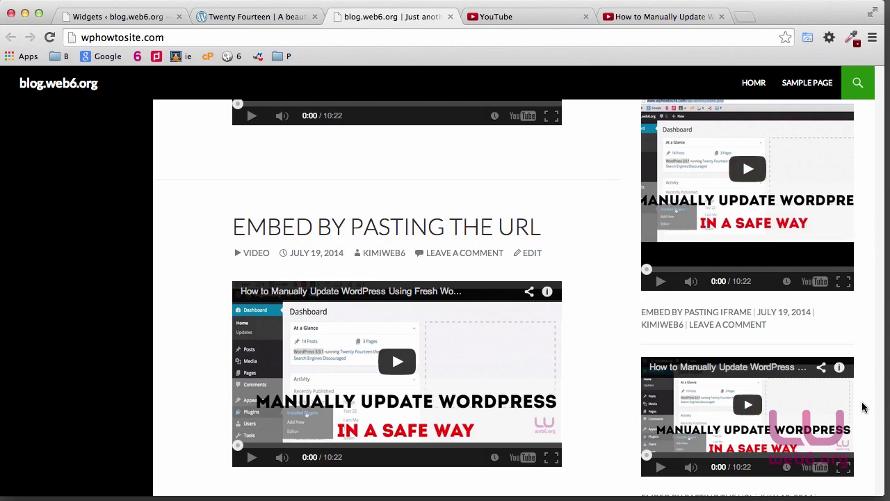
pyautogui.scroll(3, 863, 406)
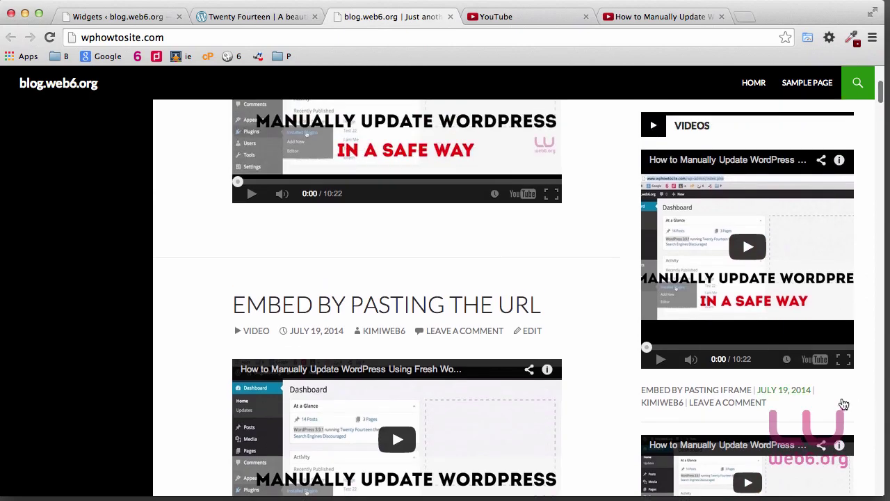
pyautogui.scroll(6, 516, 290)
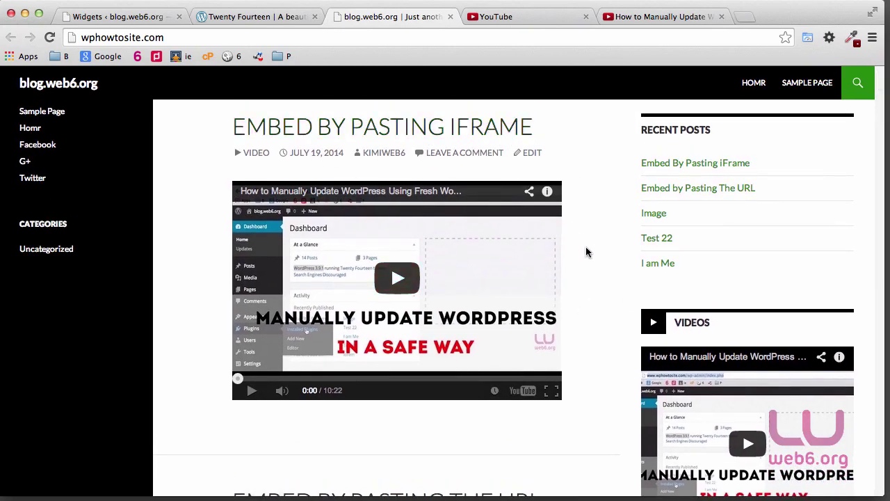
pyautogui.scroll(-6, 586, 251)
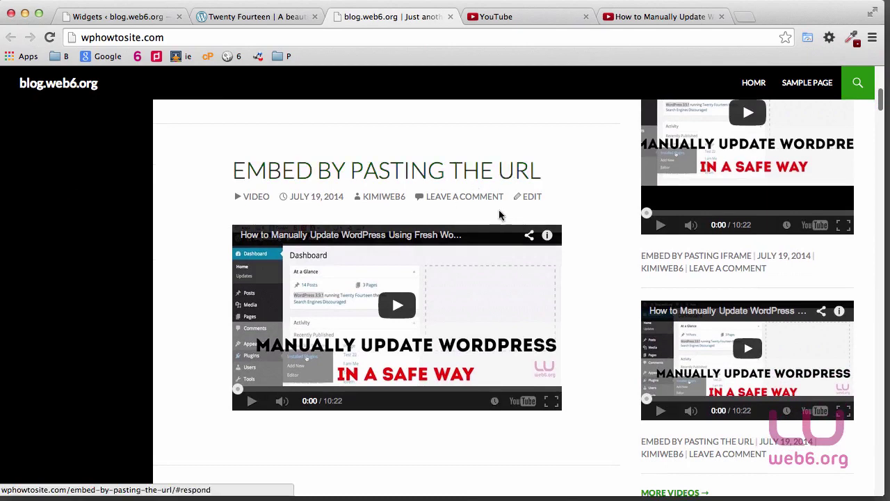
pyautogui.scroll(1, 603, 290)
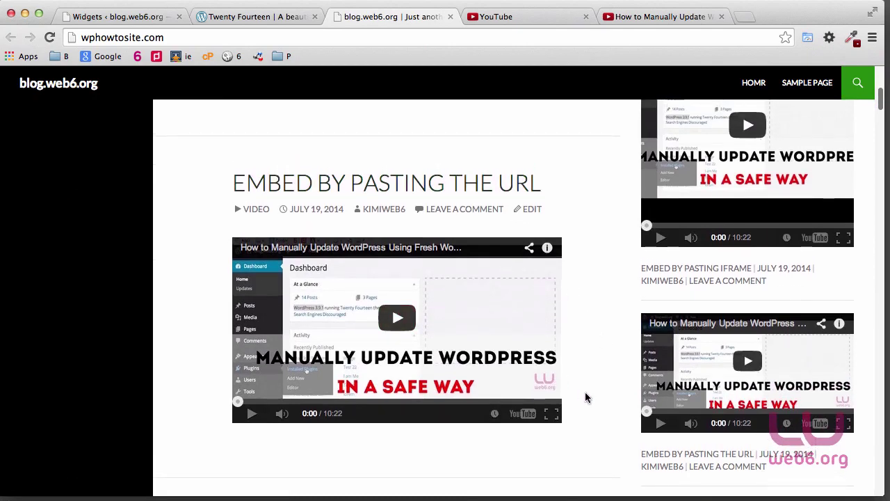
pyautogui.scroll(-1, 586, 397)
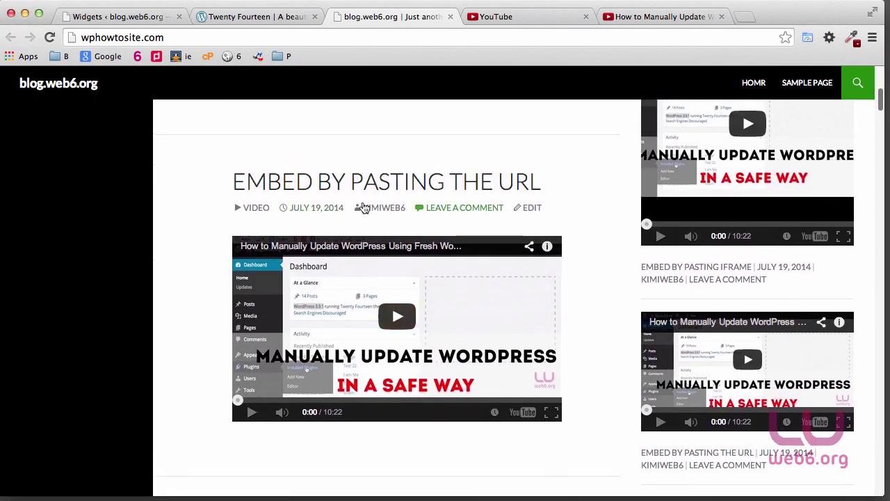
pyautogui.scroll(1, 594, 383)
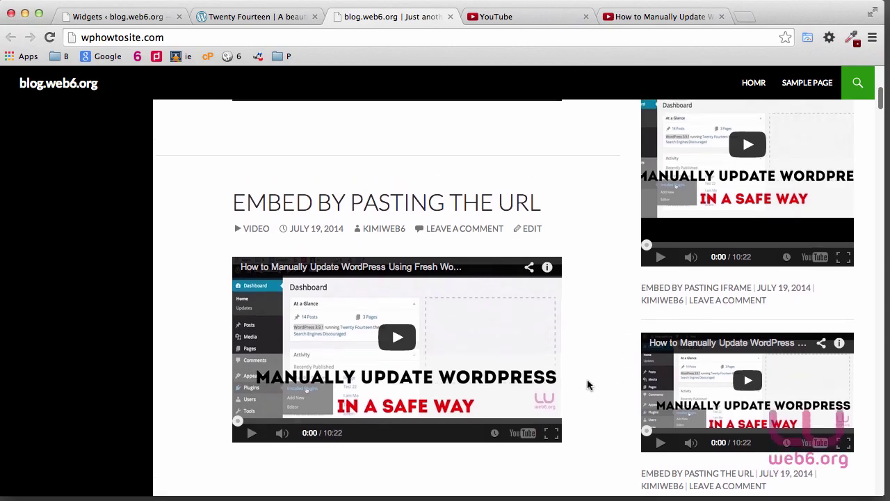
pyautogui.scroll(1, 593, 389)
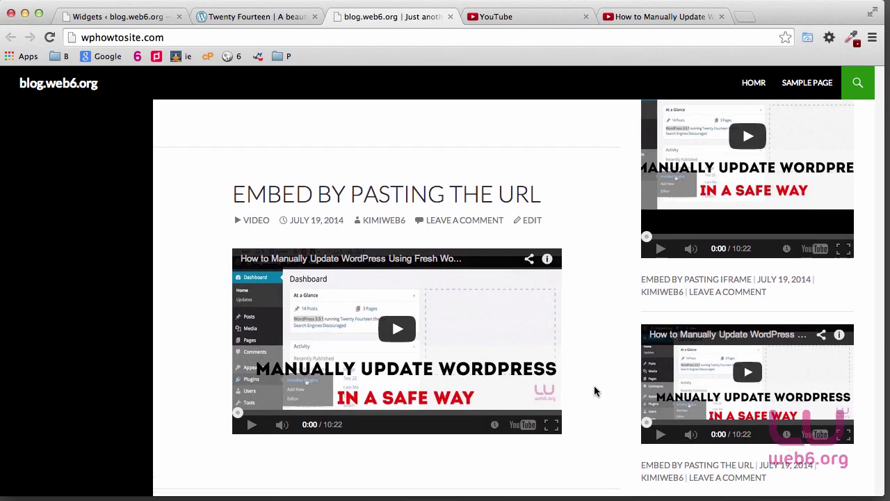
# From the Widgets tab, start a new blank post via Posts > Add New.
pyautogui.click(142, 21)
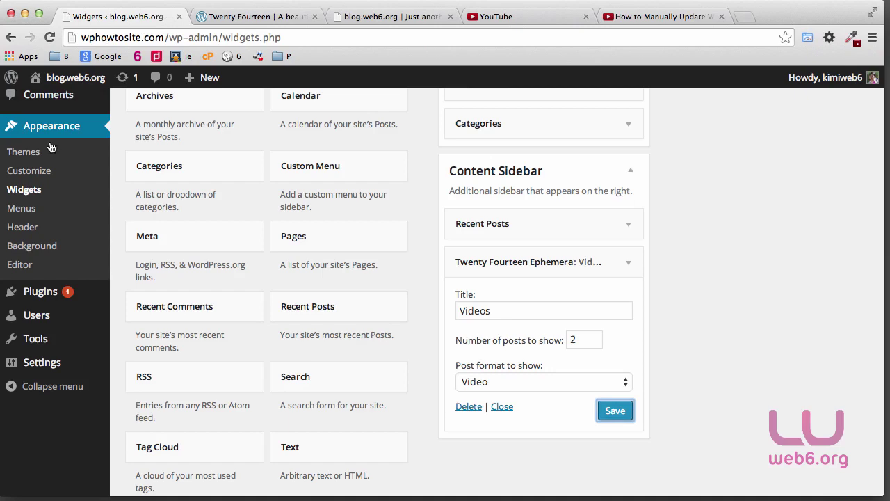
pyautogui.scroll(3, 50, 147)
pyautogui.moveTo(55, 143)
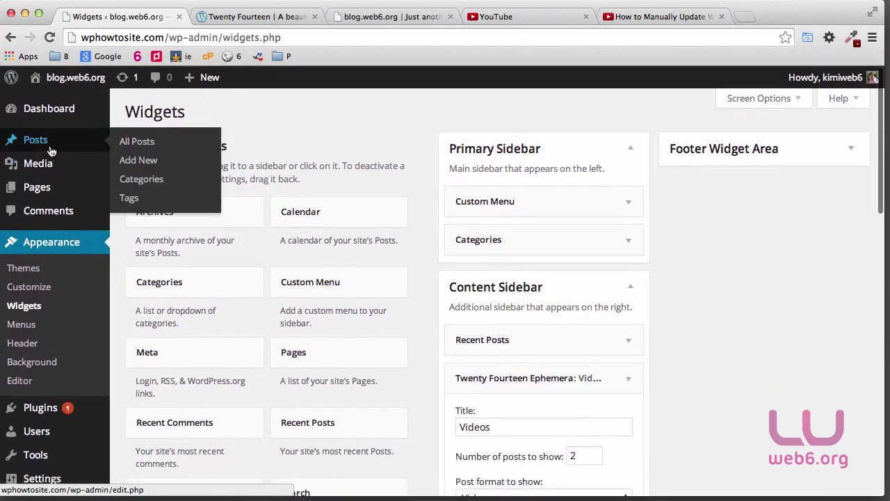
pyautogui.click(130, 161)
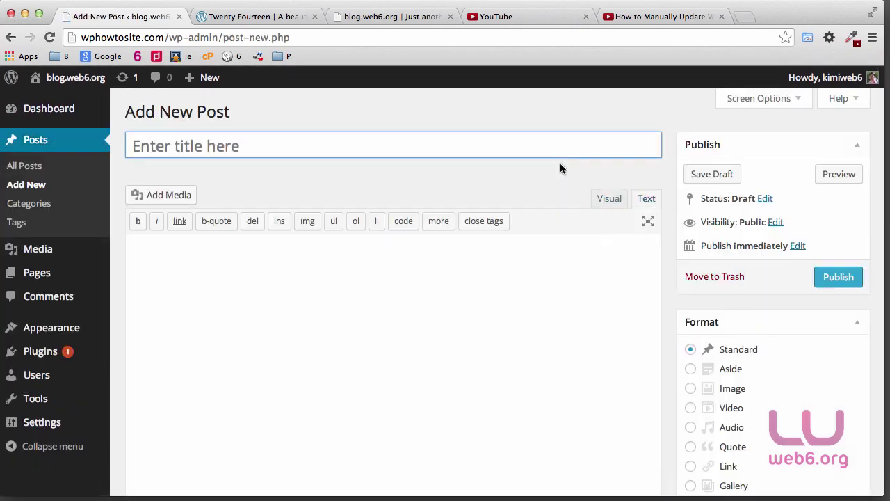
pyautogui.scroll(-3, 777, 324)
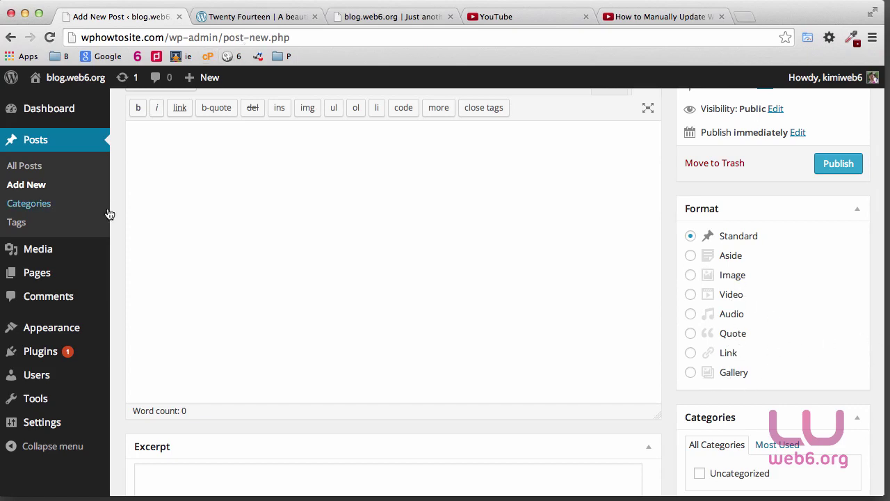
# Reopen the Content Sidebar's Ephemera widget and confirm it is titled Videos with Video post format.
pyautogui.moveTo(82, 338)
pyautogui.click(145, 367)
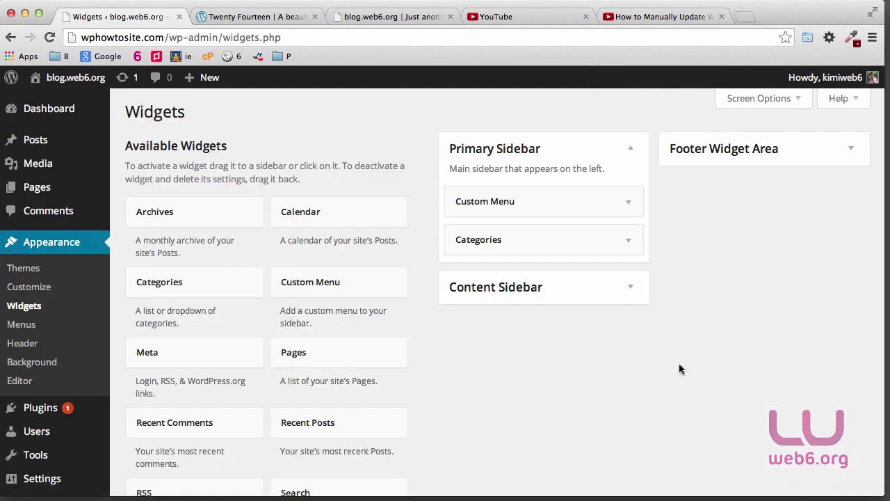
pyautogui.click(633, 294)
pyautogui.scroll(-3, 638, 310)
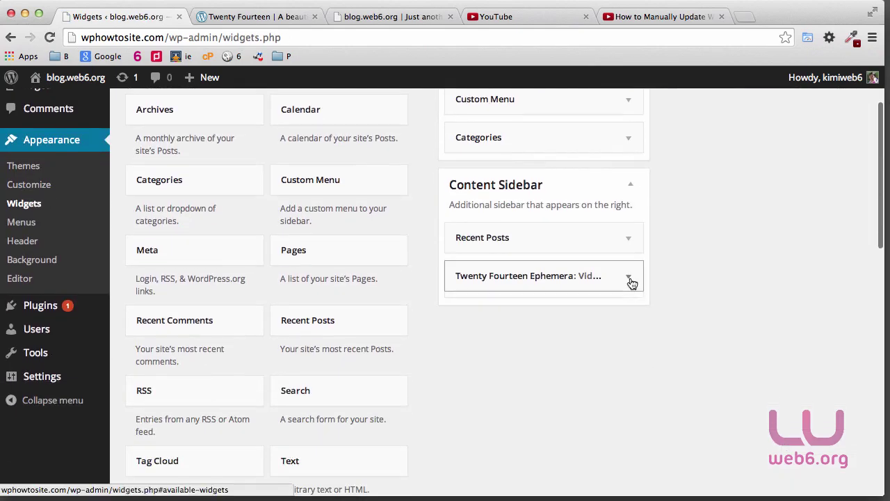
pyautogui.click(628, 276)
pyautogui.click(626, 401)
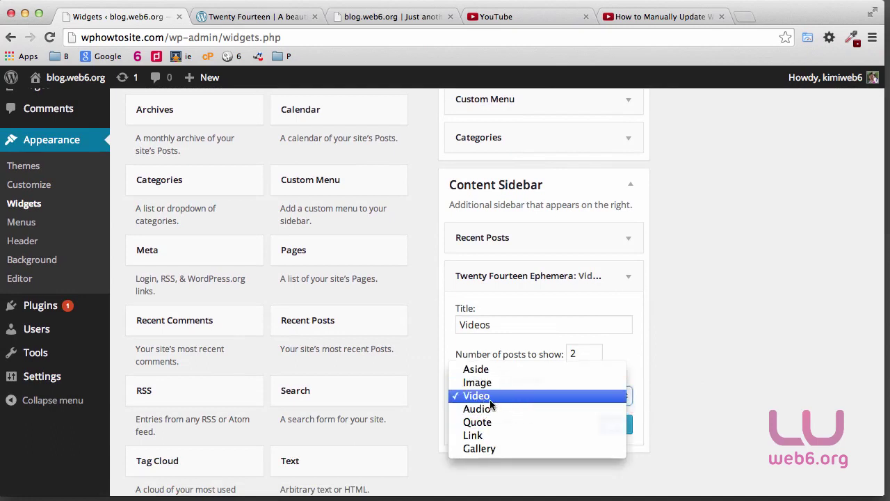
pyautogui.click(492, 397)
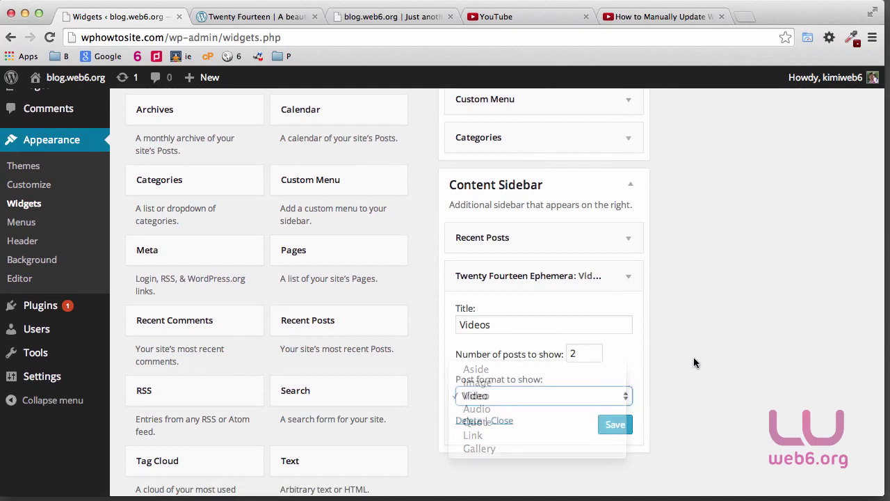